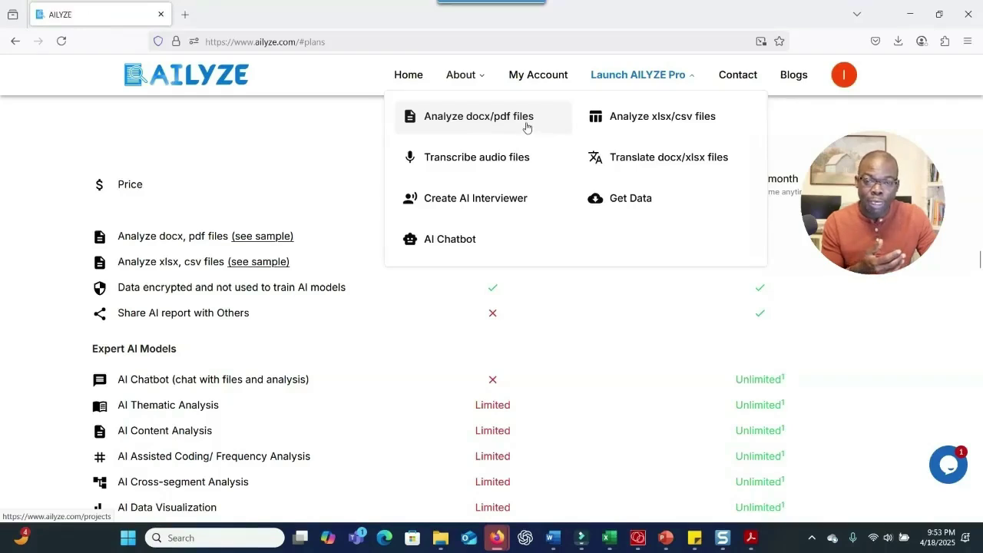
- Create a new DOCX/PDF analysis project and list the previously uploaded files instead of uploading
click(525, 126)
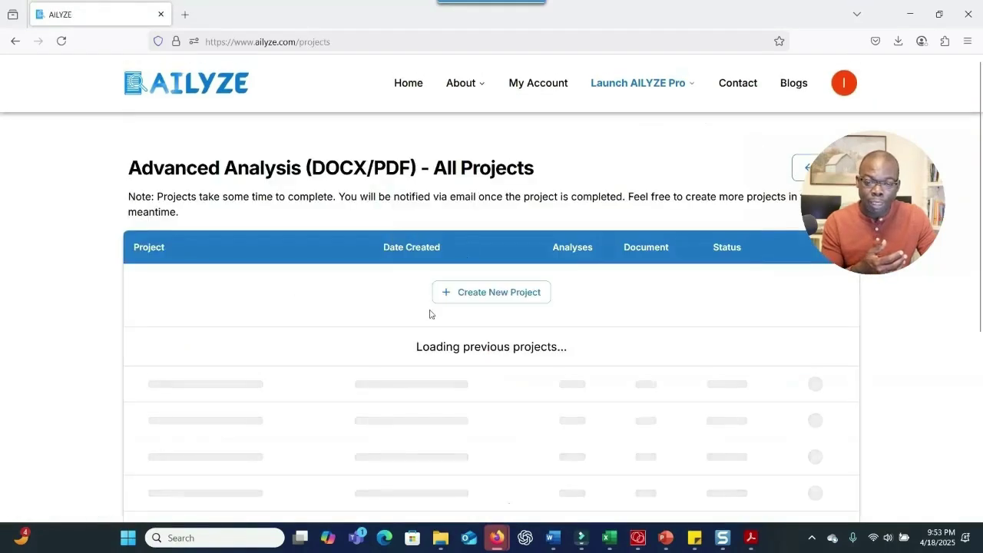
click(498, 303)
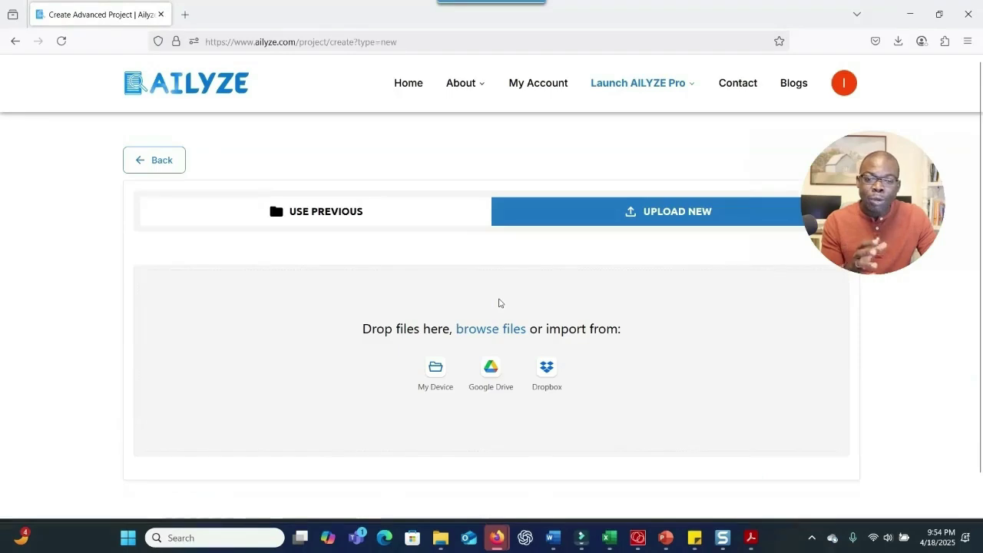
click(437, 372)
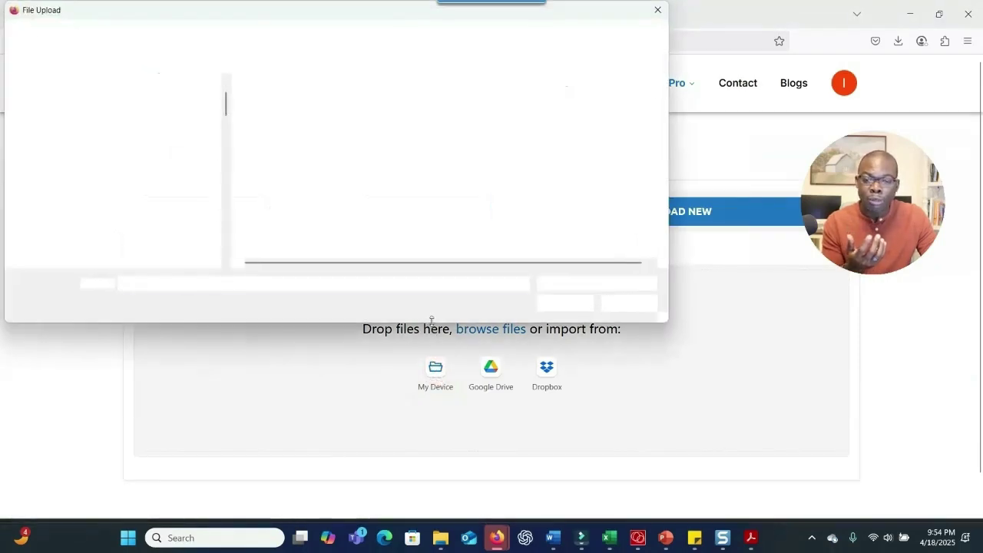
click(654, 12)
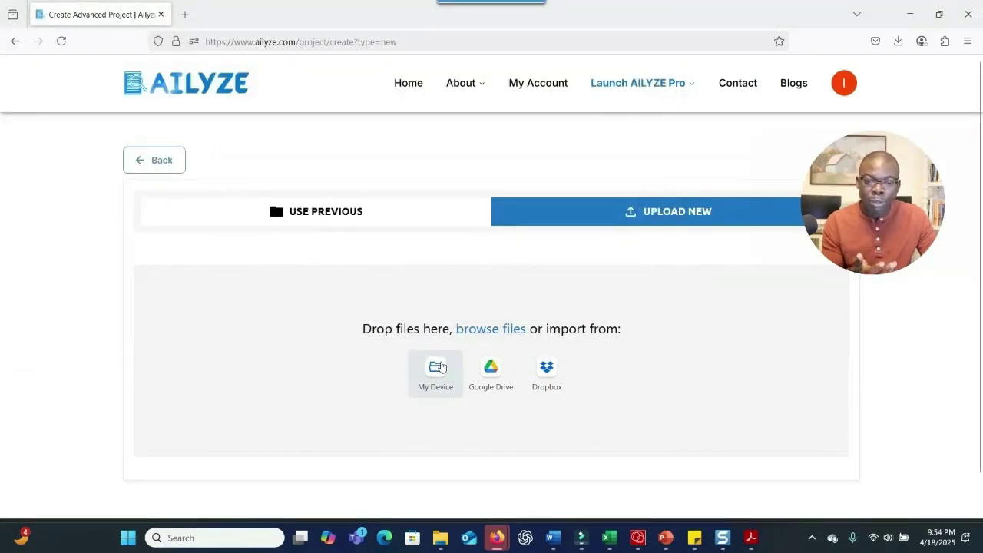
click(354, 216)
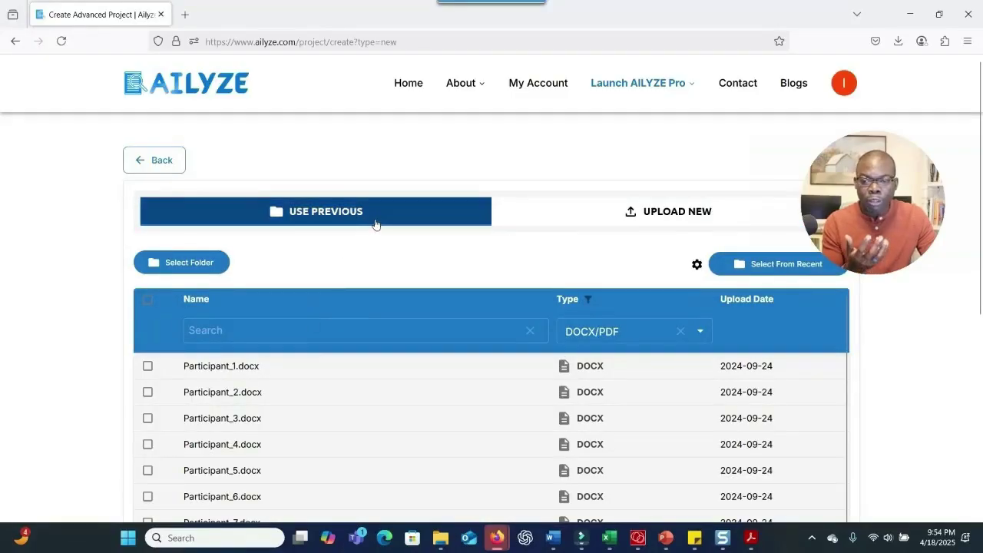
- Select Participant_8.docx and Participant_1 through Participant_5.docx as the project's six files
scroll(274, 346, down, 3)
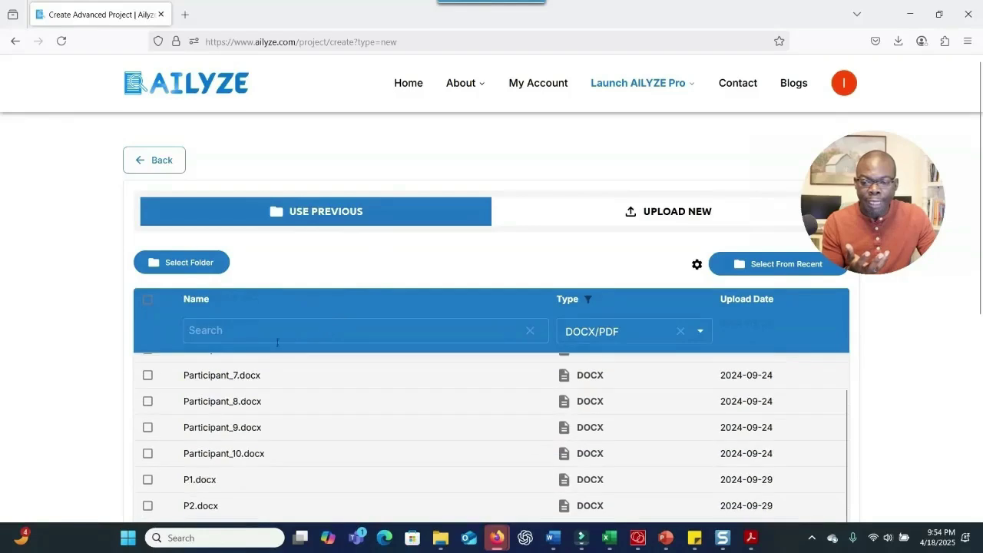
click(148, 401)
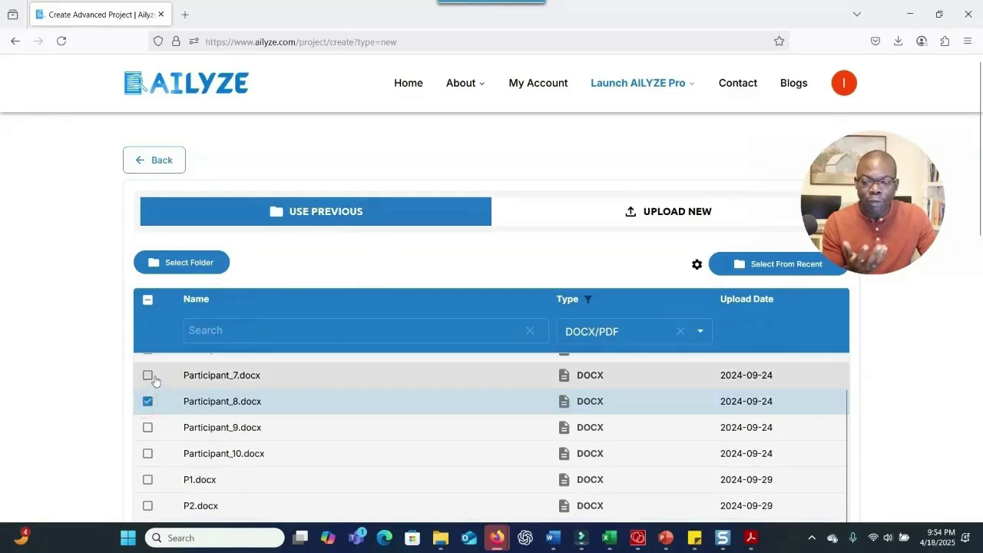
scroll(152, 384, up, 3)
click(147, 367)
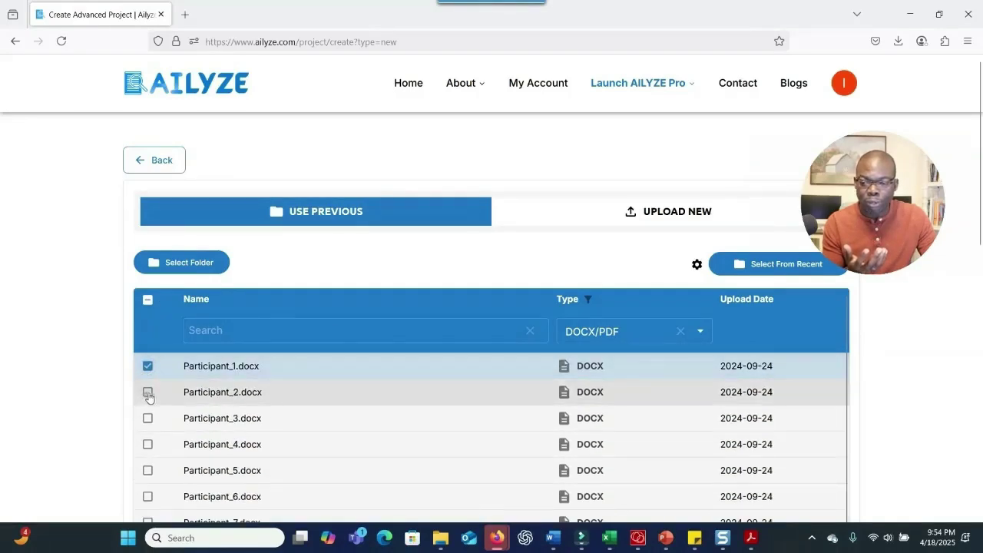
click(148, 394)
click(148, 418)
click(148, 445)
click(148, 471)
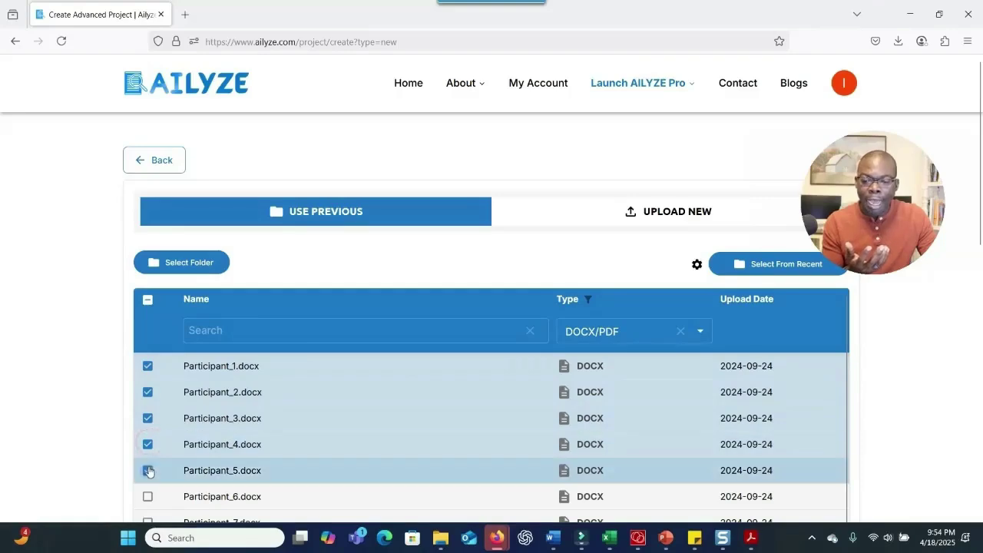
scroll(588, 248, down, 5)
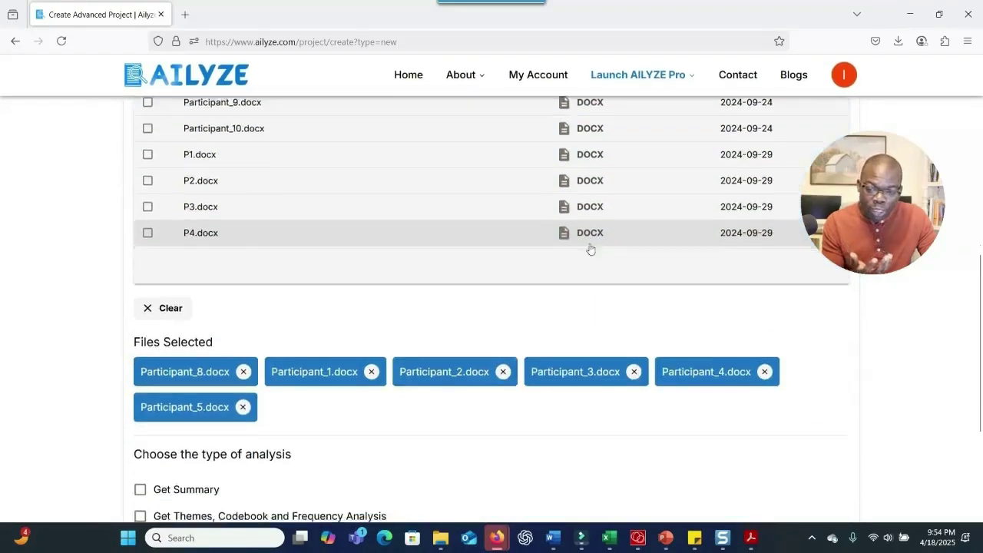
scroll(591, 248, down, 2)
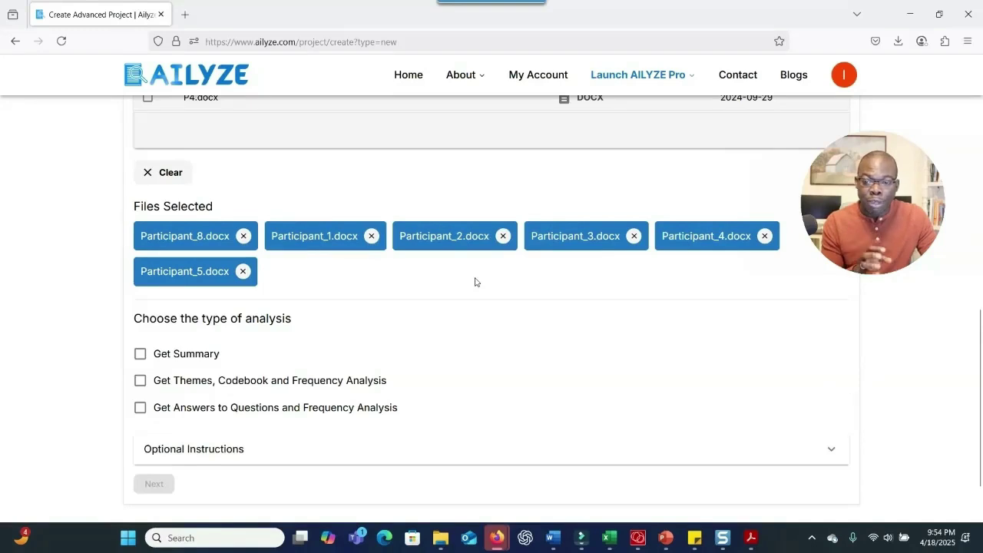
- Keep only Get Themes, Codebook and Frequency Analysis ticked and expand Optional Instructions
click(164, 358)
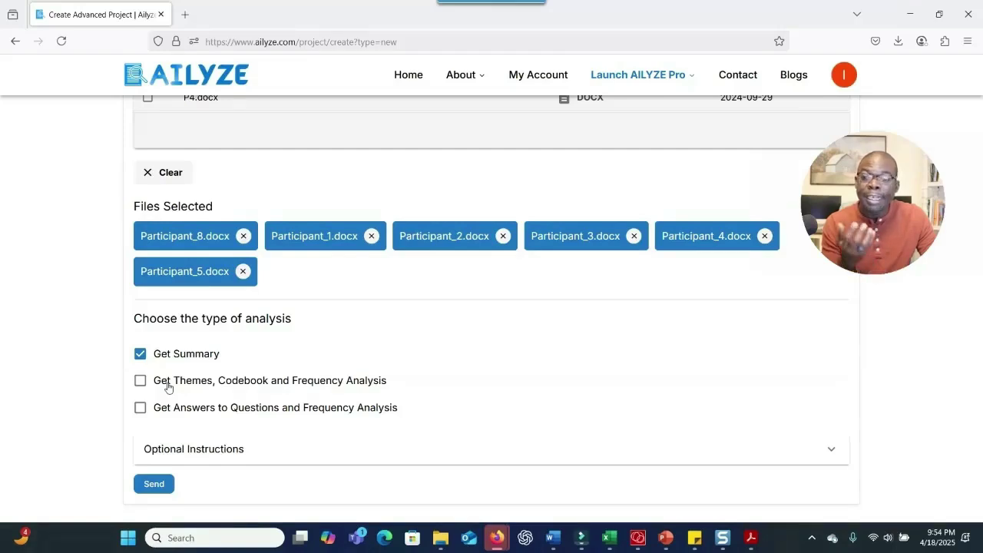
click(168, 388)
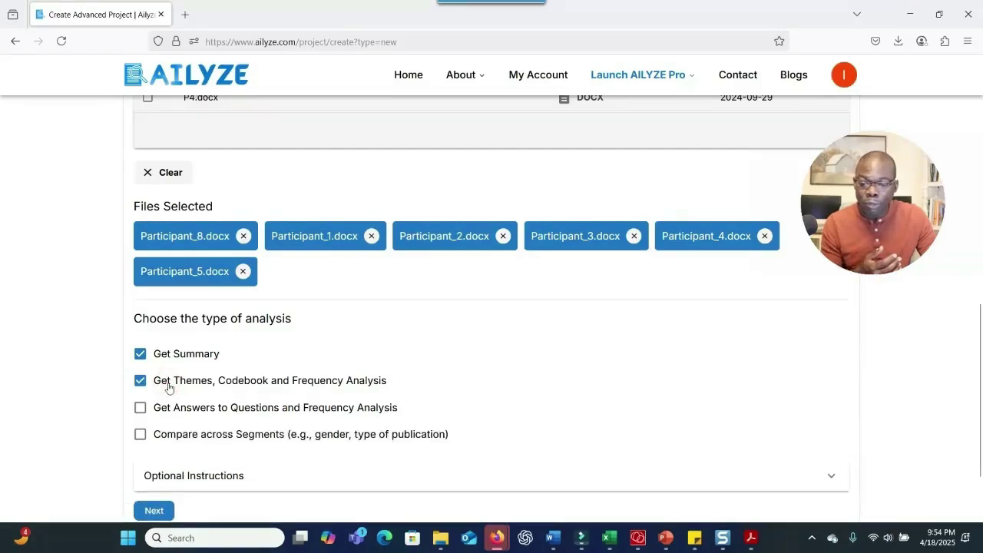
scroll(169, 384, down, 1)
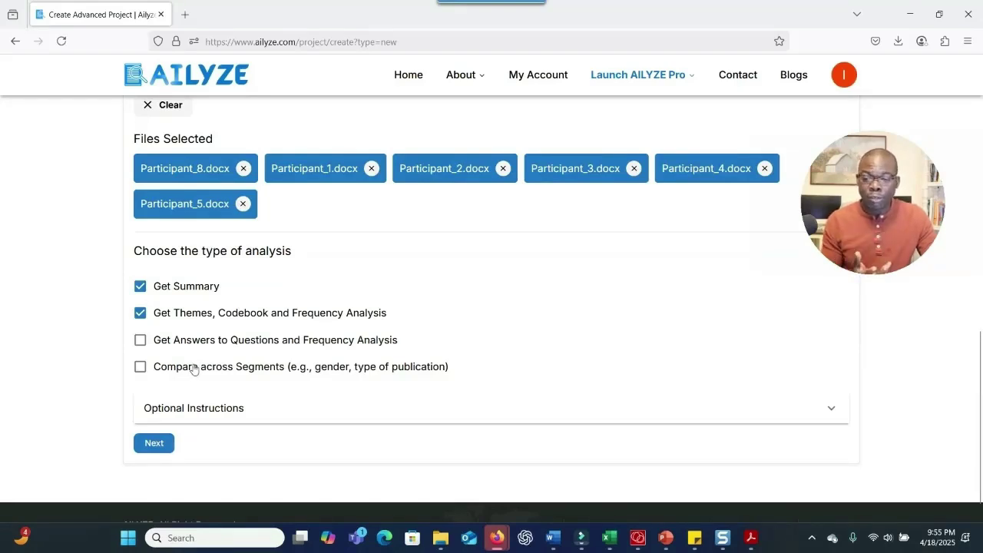
scroll(228, 369, down, 1)
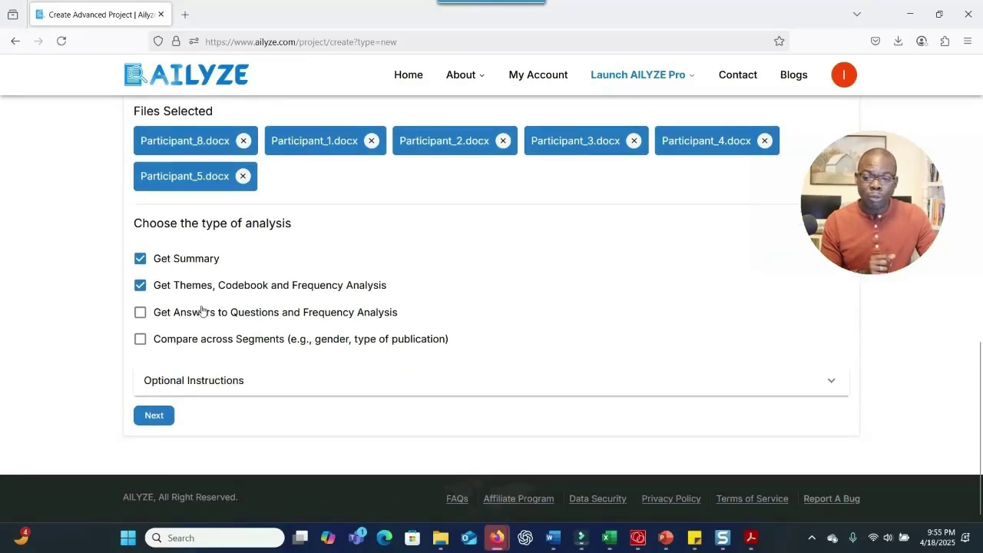
click(141, 258)
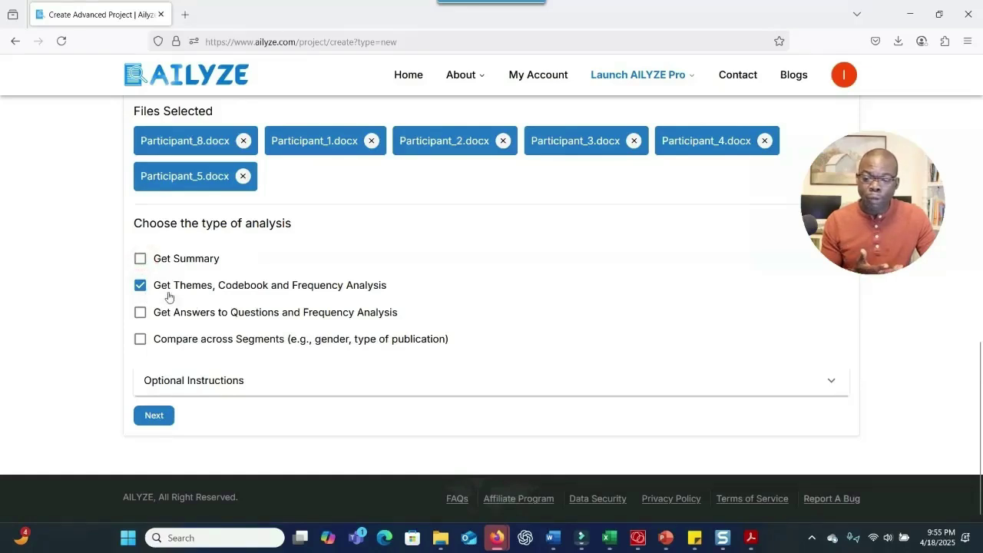
click(225, 382)
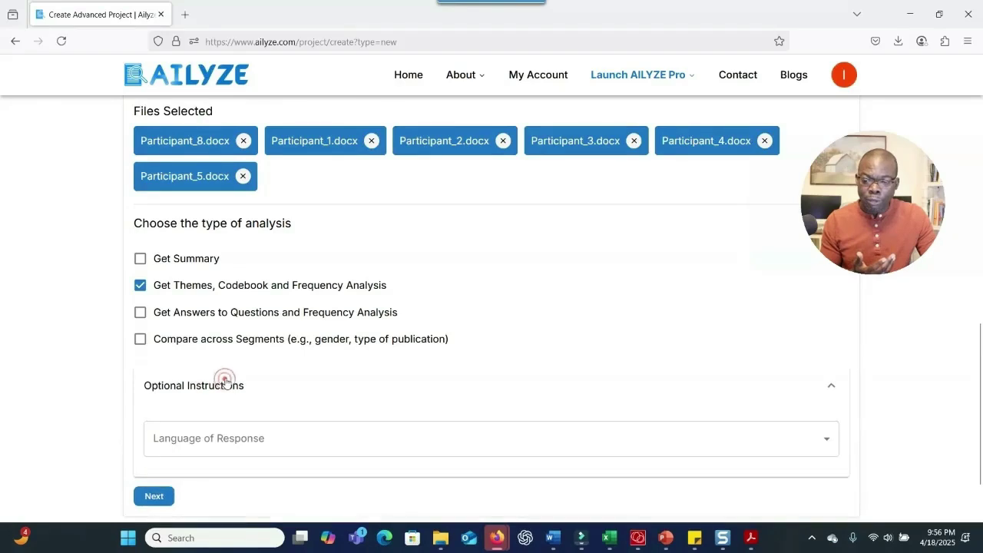
- Leave Language of Response unset and advance to the themes step
scroll(314, 384, down, 2)
click(314, 373)
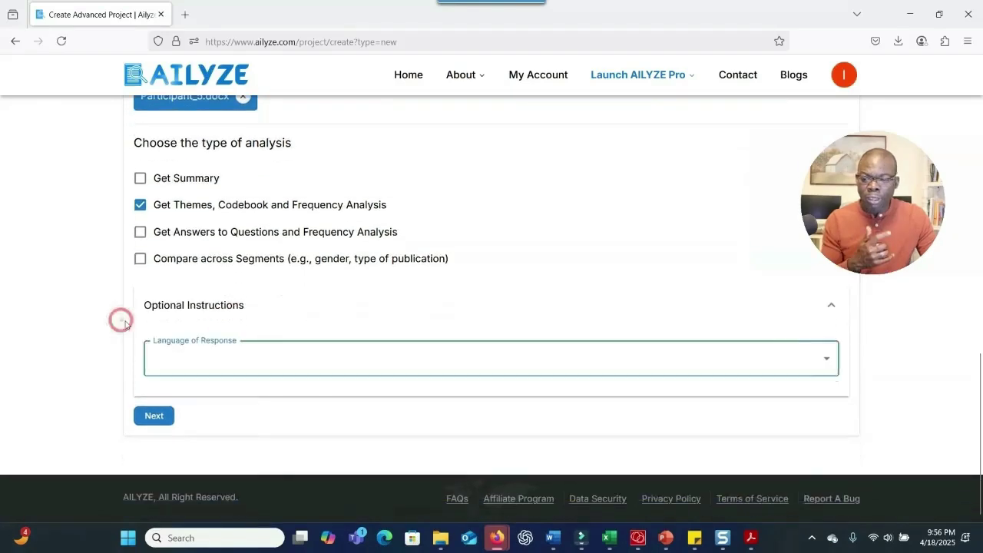
click(245, 360)
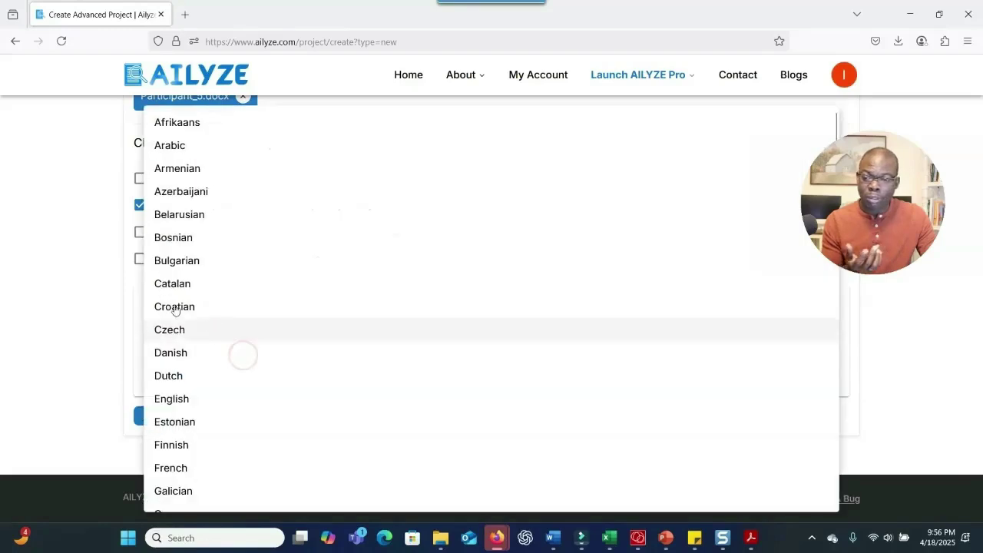
click(125, 304)
click(159, 417)
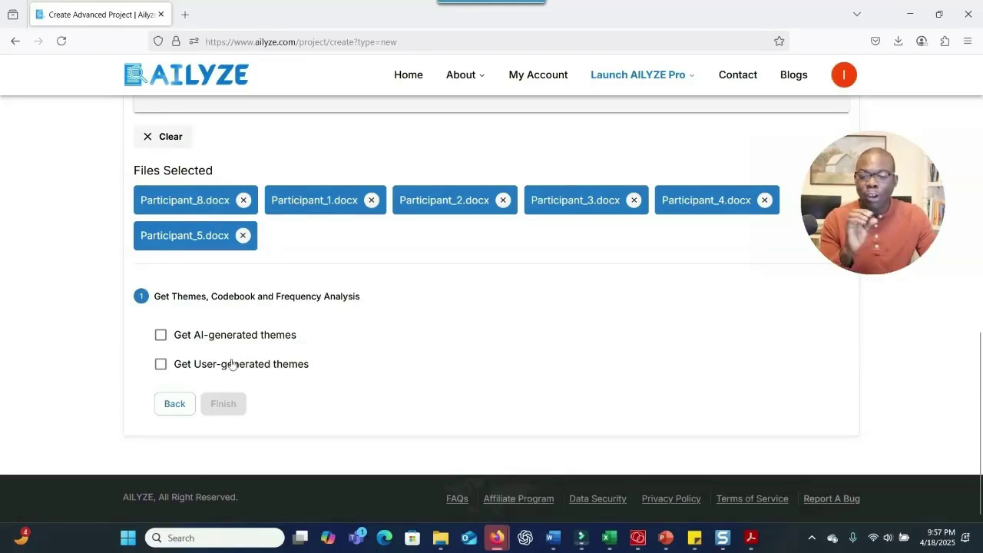
- Choose AI-generated themes instead of user-generated ones, save, and advance to Executive Summary
click(220, 366)
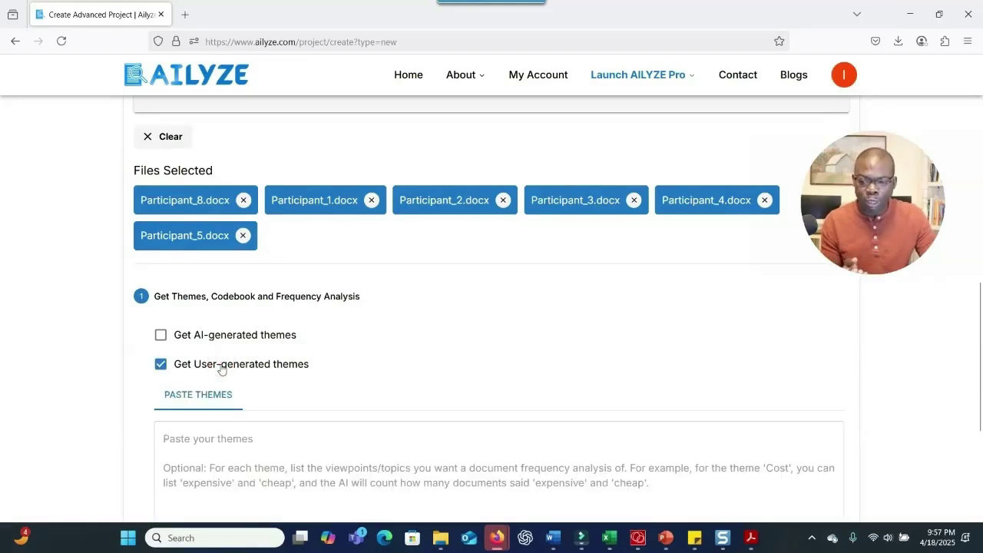
scroll(231, 367, down, 3)
scroll(236, 365, up, 2)
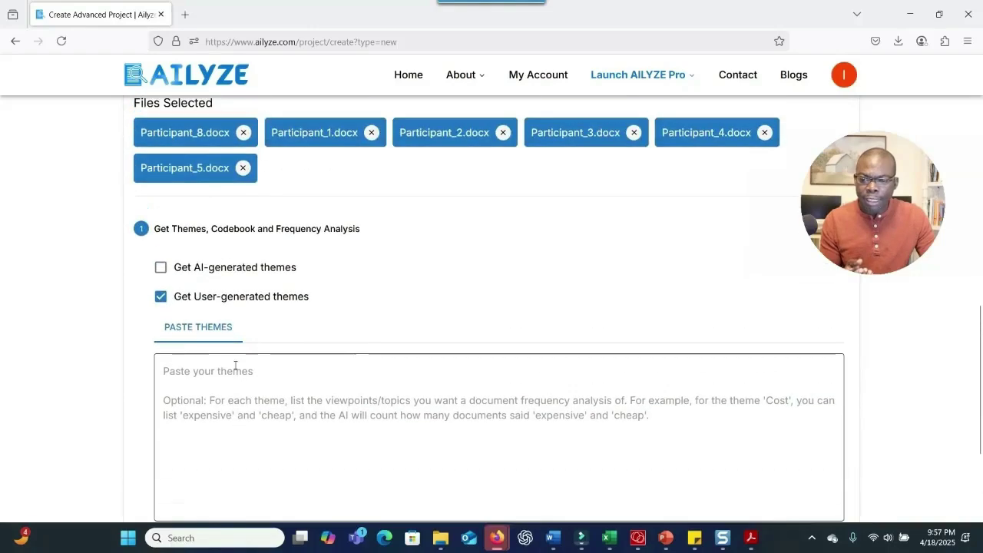
click(161, 295)
click(161, 297)
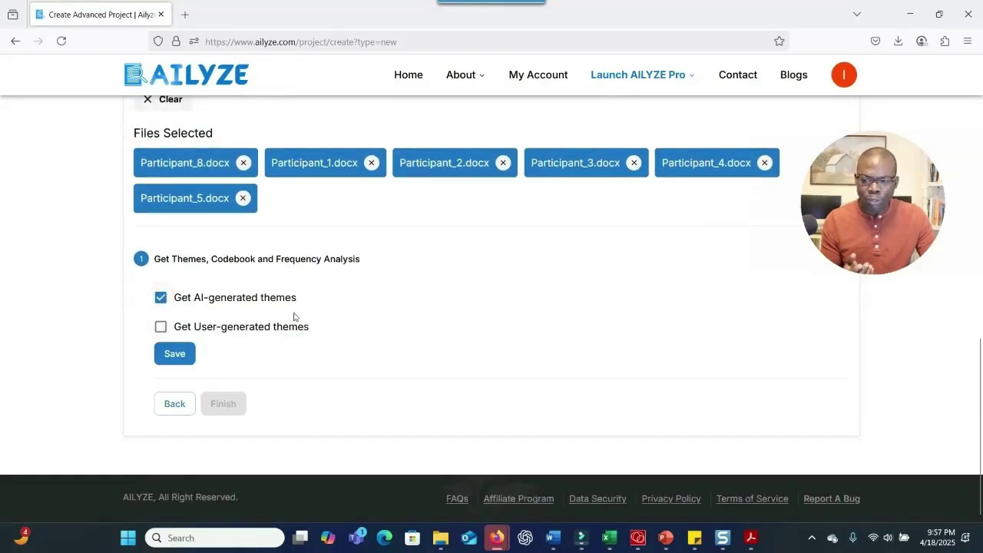
click(176, 360)
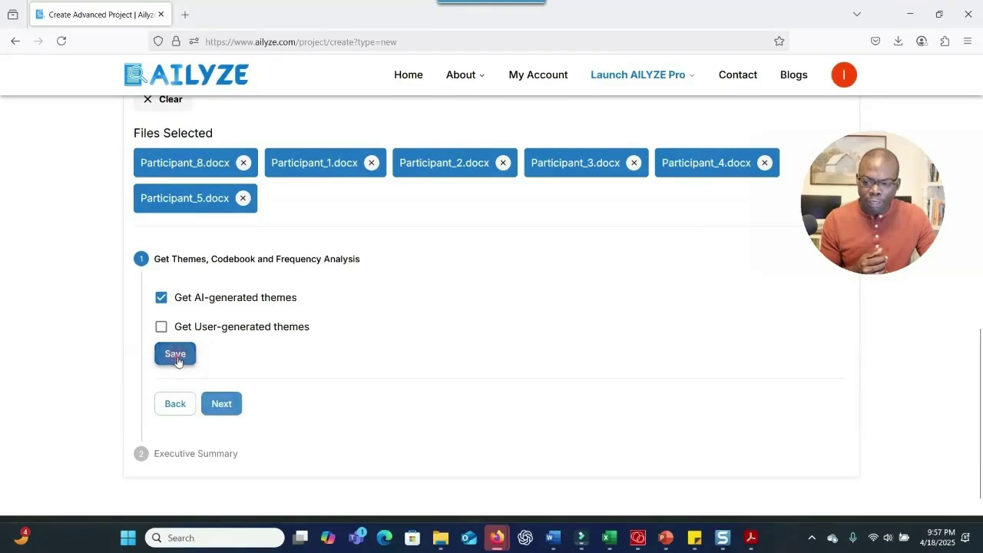
click(220, 402)
- Fill the executive summary with the Evaluation › Case Study Analysis › Descriptive Case Study prompt
scroll(307, 349, down, 3)
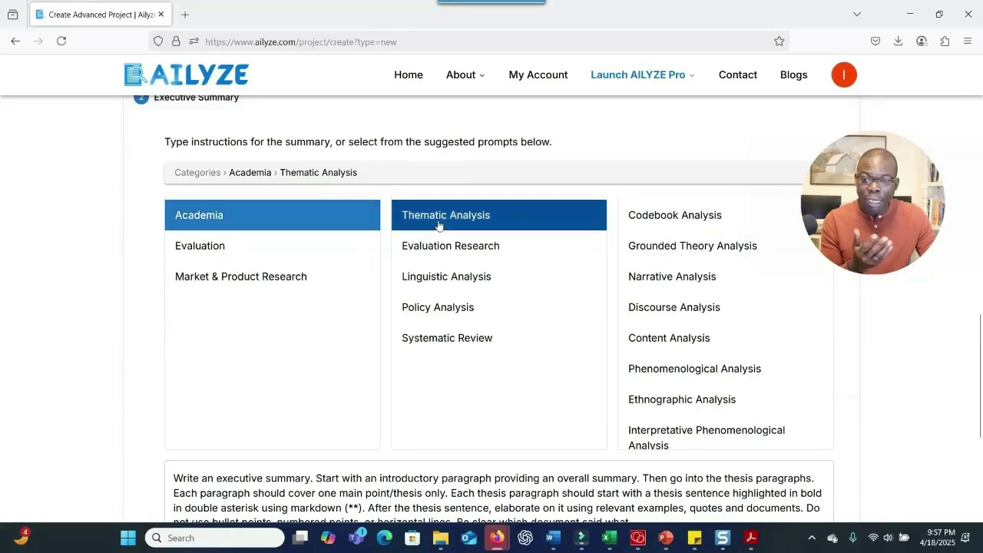
click(274, 256)
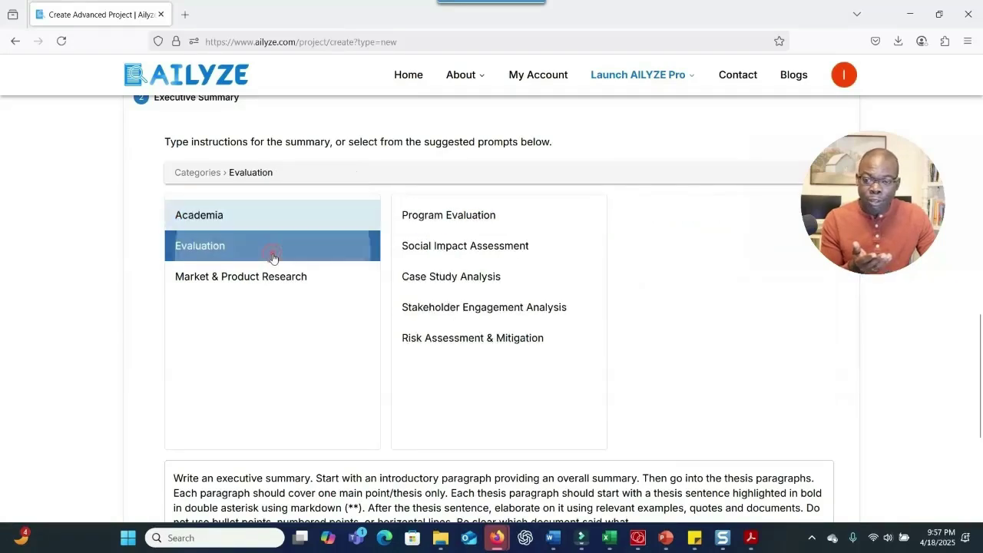
click(443, 285)
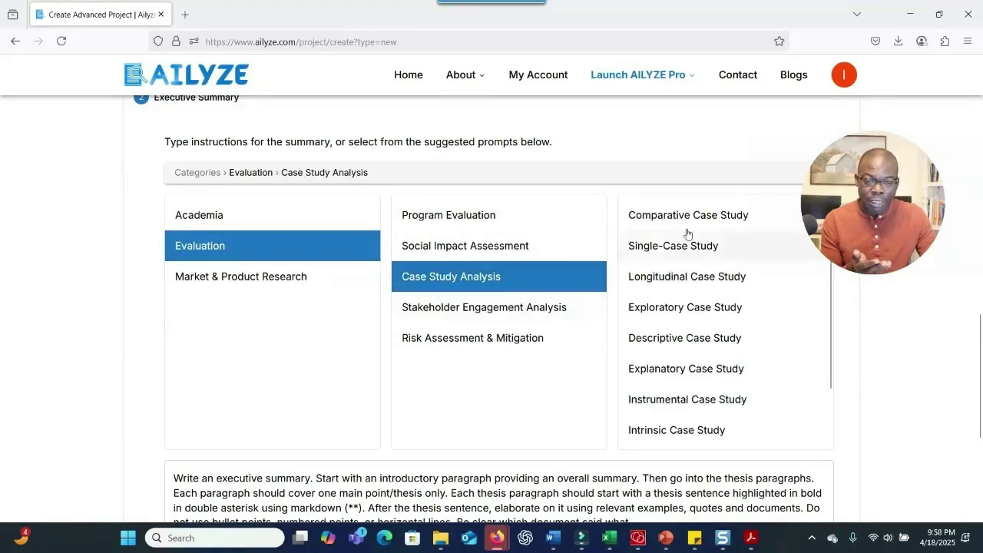
click(686, 342)
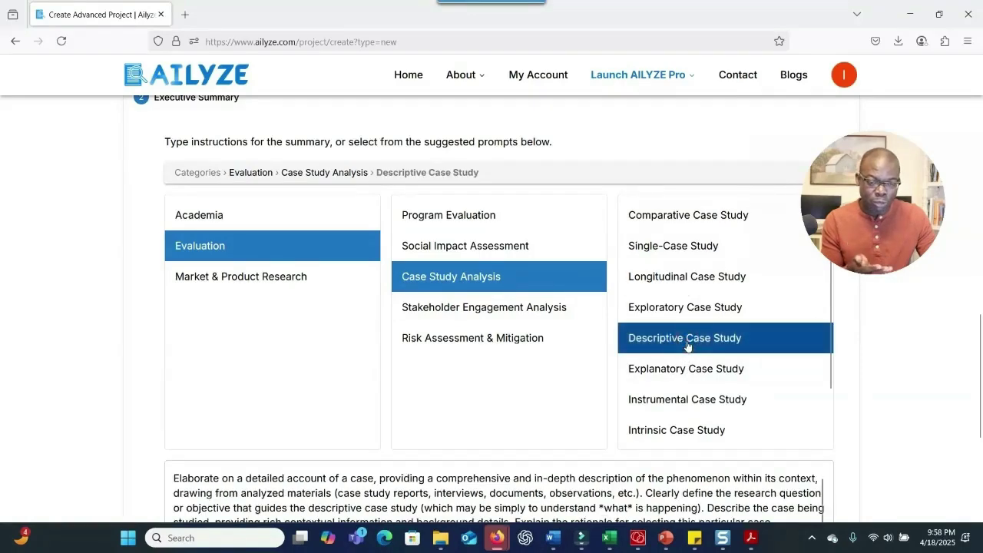
- Browse the Academia prompts Evaluation Research, Linguistic Analysis and Policy Analysis, then return to the file list
scroll(329, 391, down, 3)
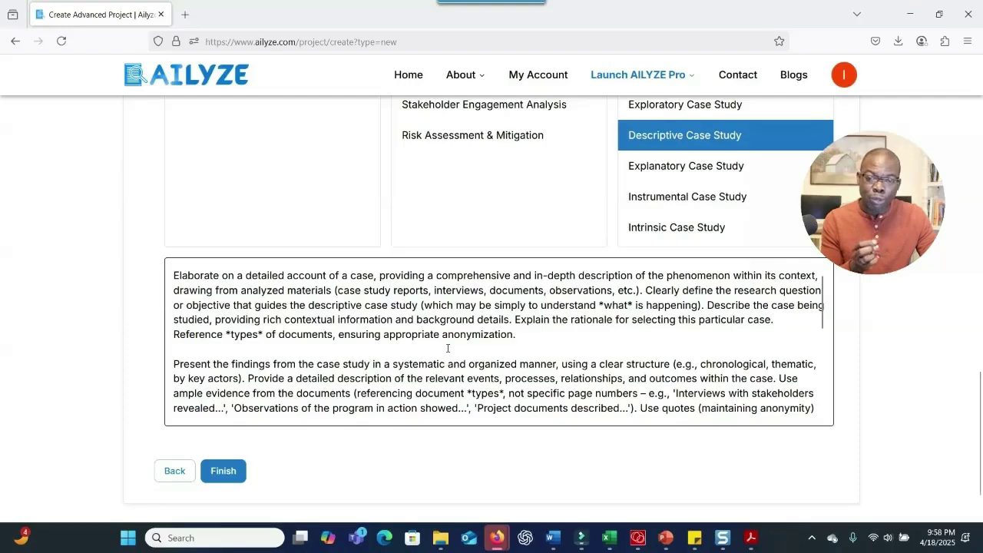
scroll(448, 348, up, 1)
scroll(448, 348, up, 1)
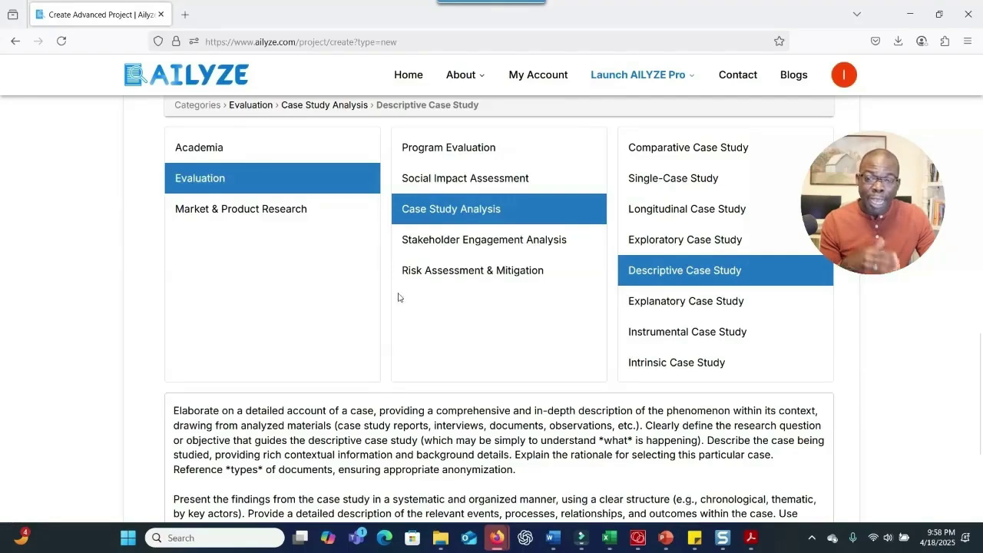
click(253, 146)
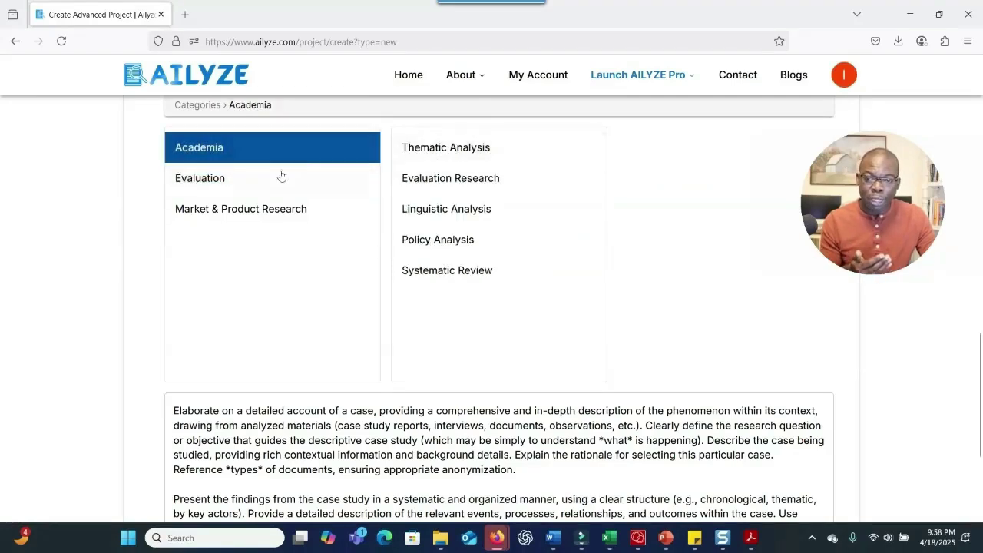
click(446, 178)
click(436, 205)
click(441, 240)
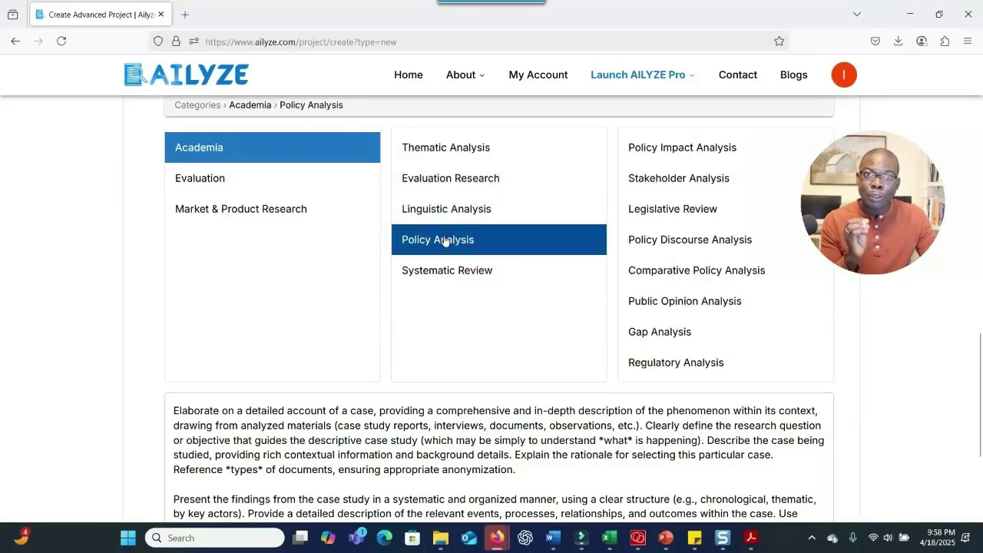
scroll(445, 242, down, 3)
scroll(446, 237, down, 2)
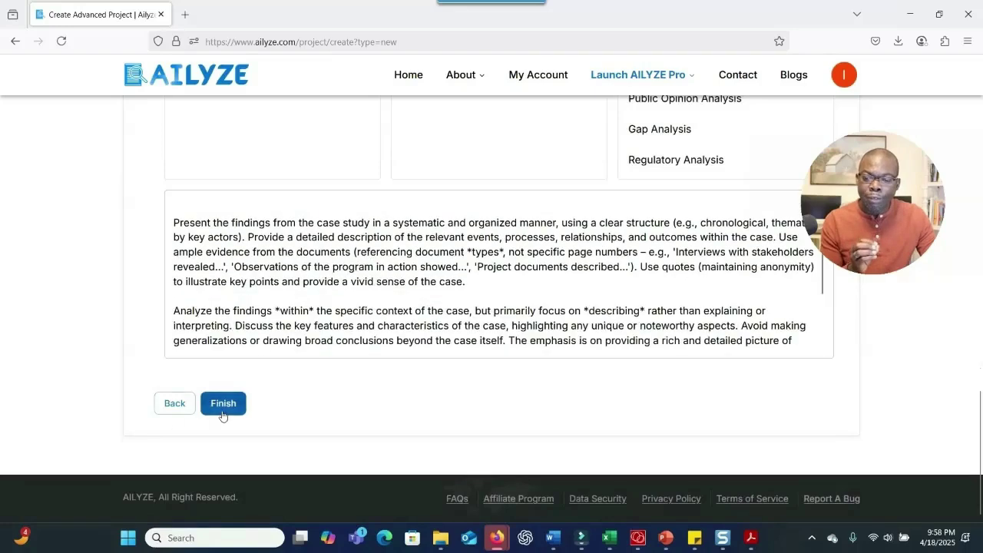
scroll(391, 366, up, 5)
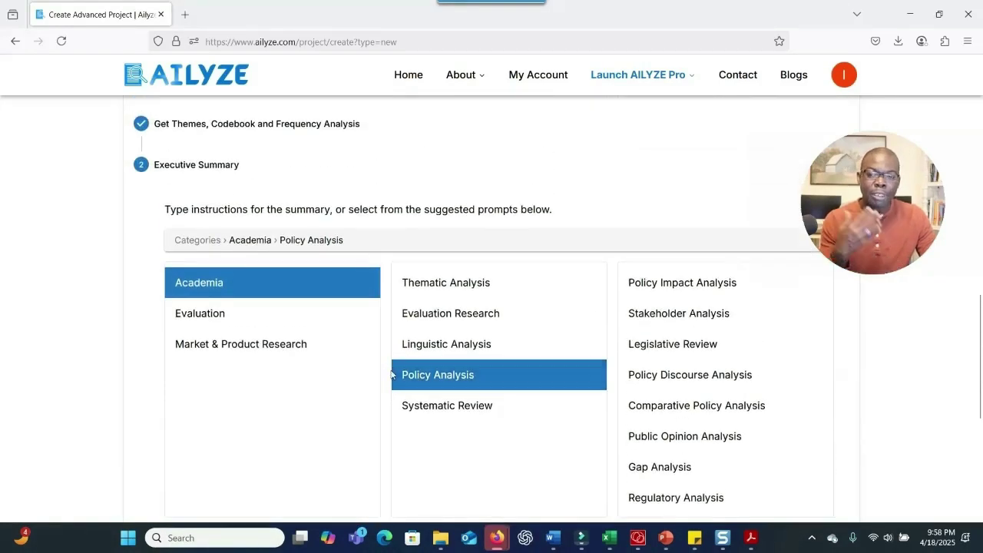
scroll(391, 372, up, 5)
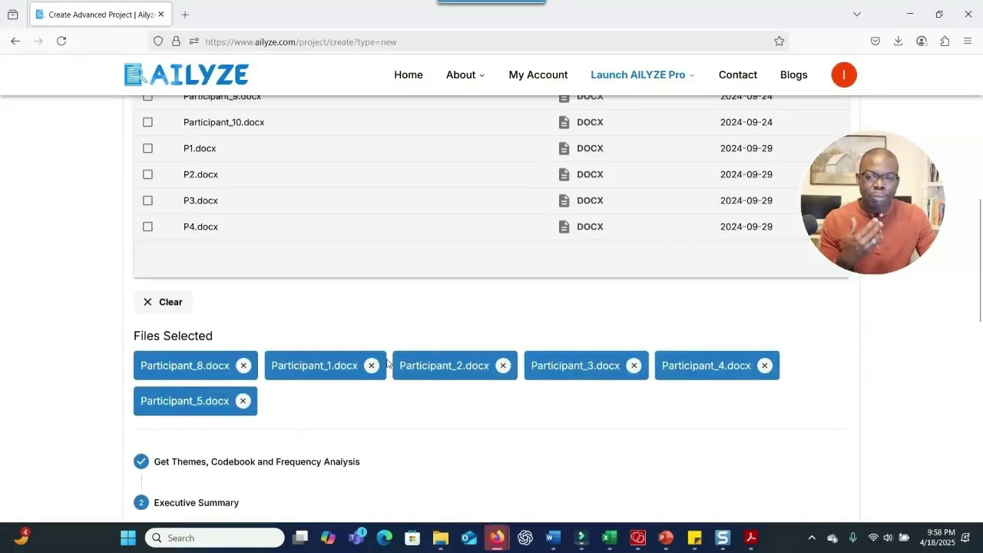
scroll(388, 362, up, 4)
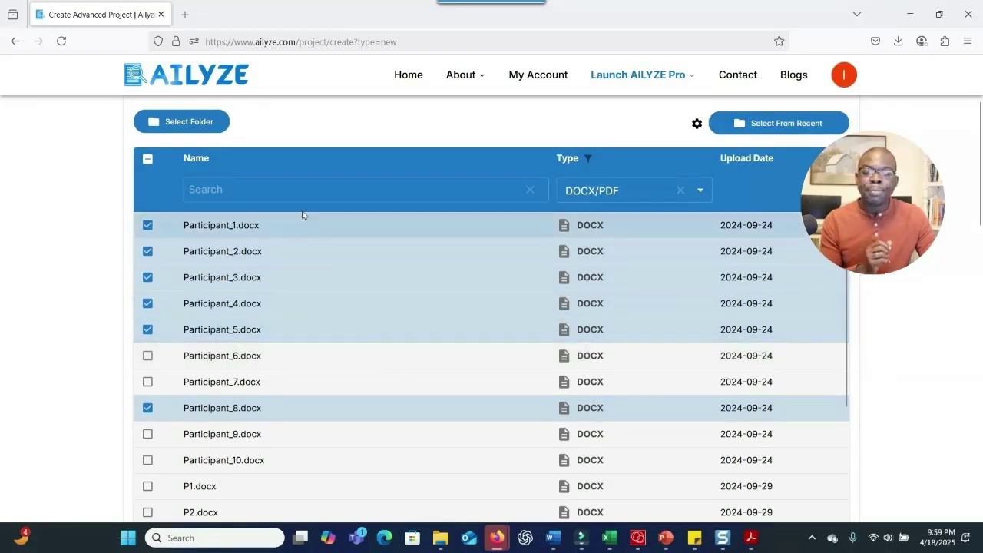
mouse_move(627, 83)
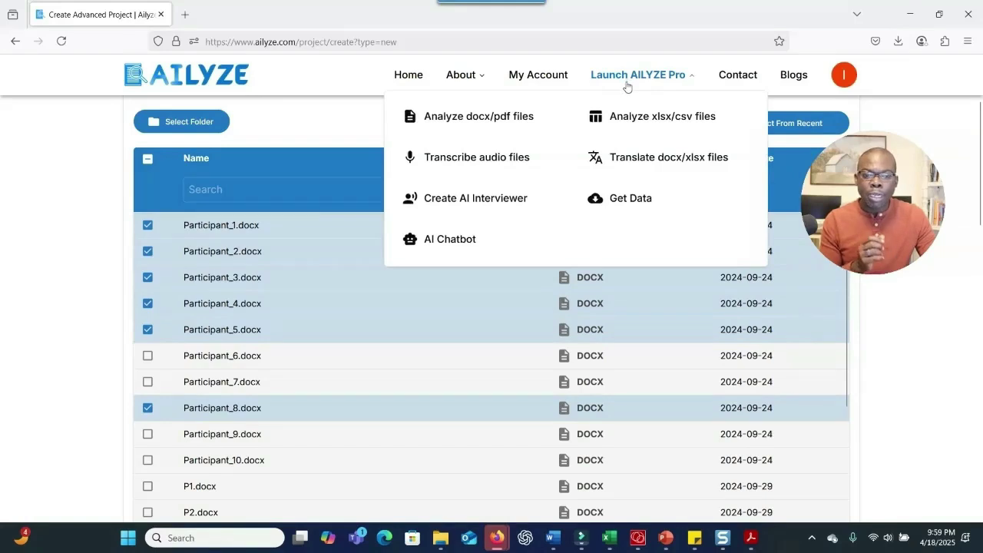
- Visit the Analyze xlsx/csv files projects page
click(626, 128)
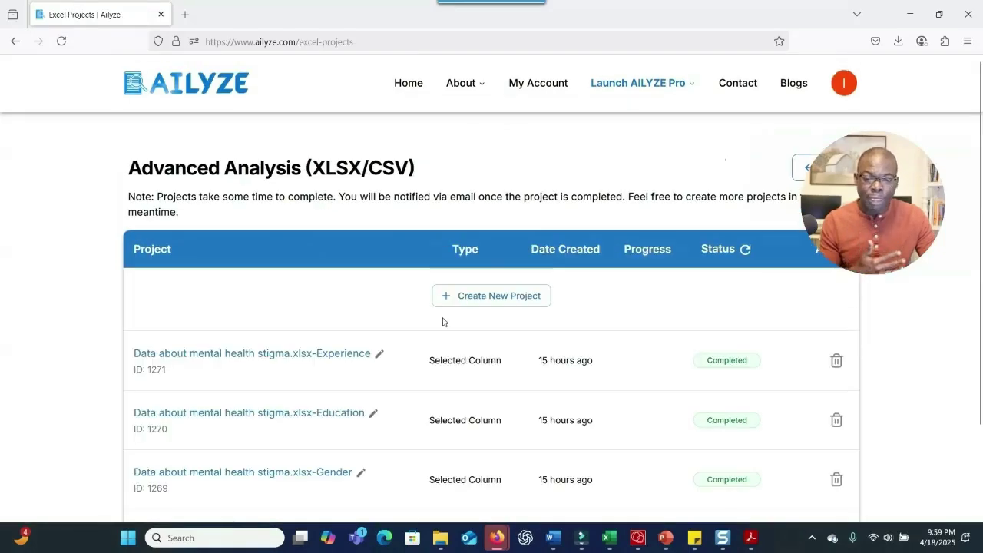
scroll(441, 325, down, 3)
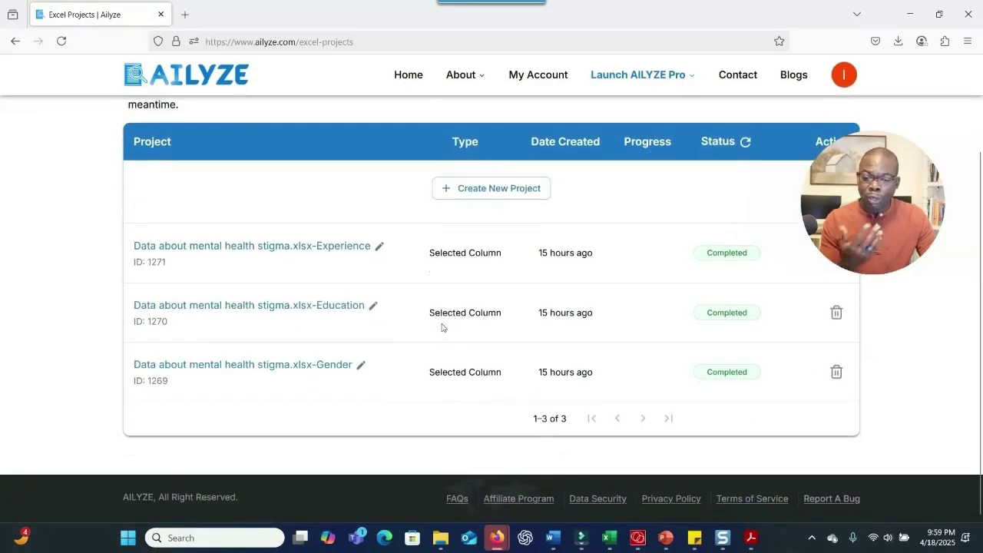
scroll(442, 325, up, 3)
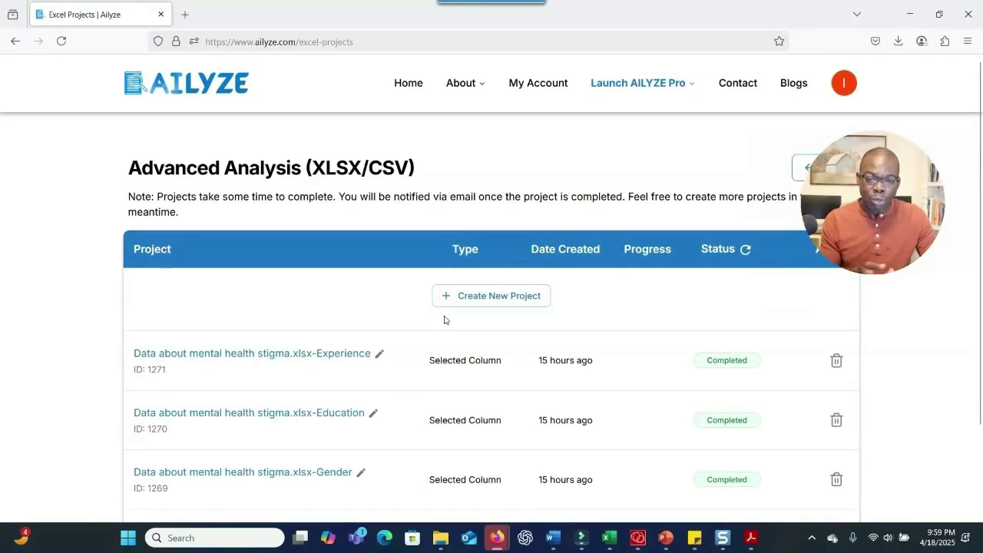
- Visit the Transcribe audio files projects page, which has no projects yet
mouse_move(619, 108)
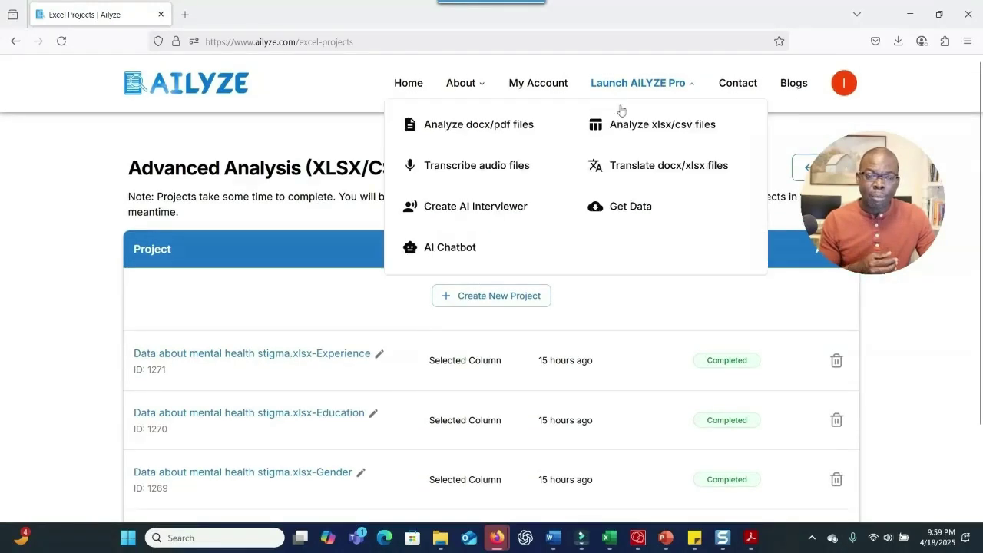
click(483, 182)
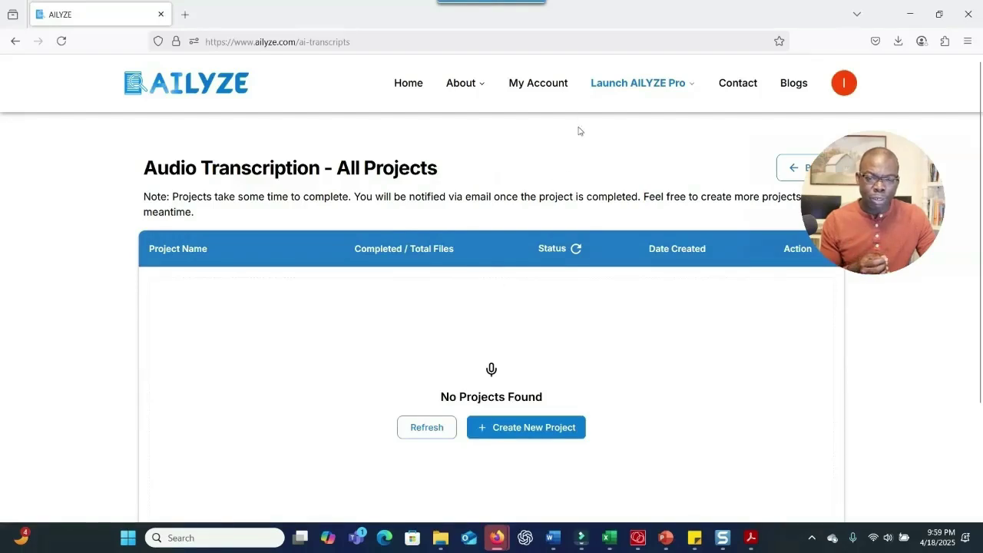
click(599, 87)
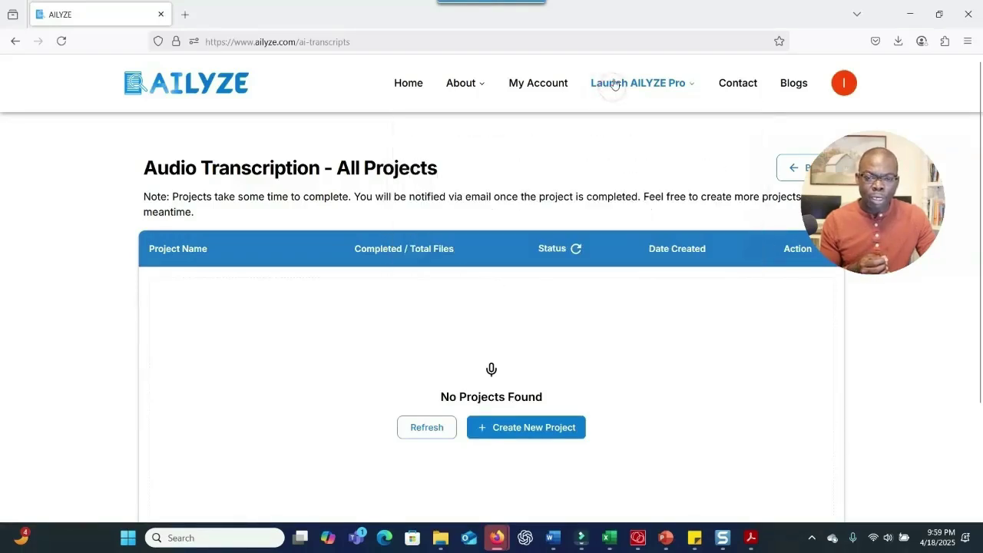
click(621, 91)
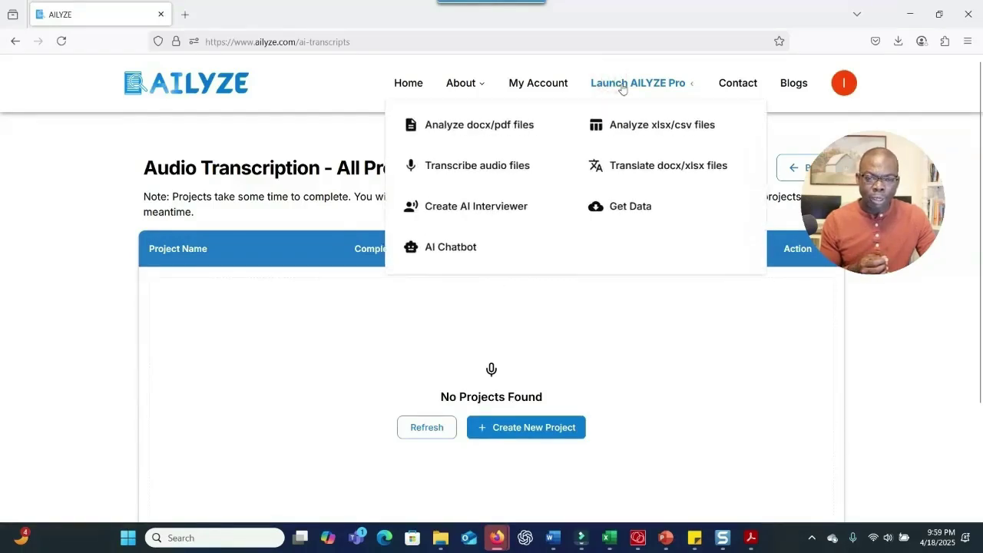
click(652, 167)
- In the document translation tool, select P3.docx, P2.docx and P1.docx
click(508, 293)
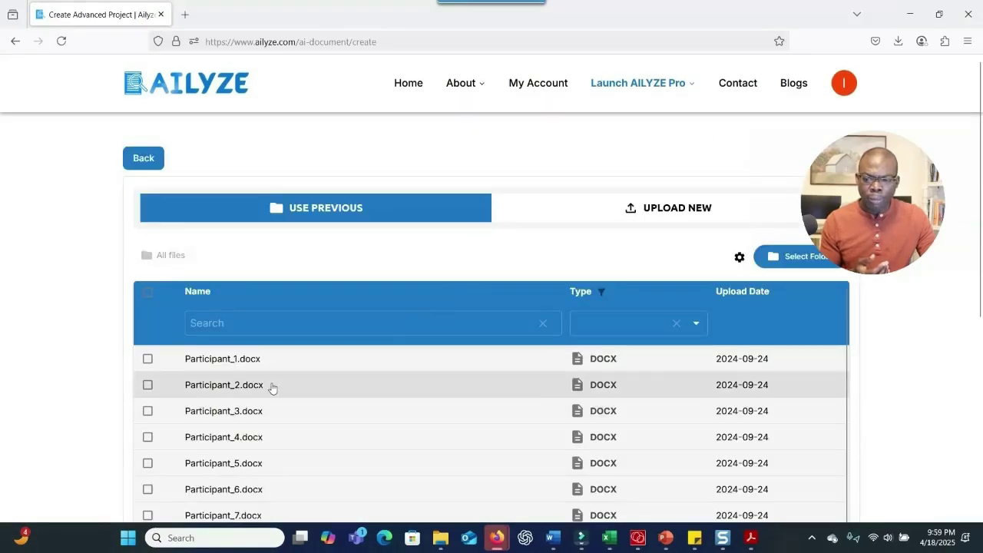
scroll(278, 380, down, 4)
scroll(379, 377, down, 2)
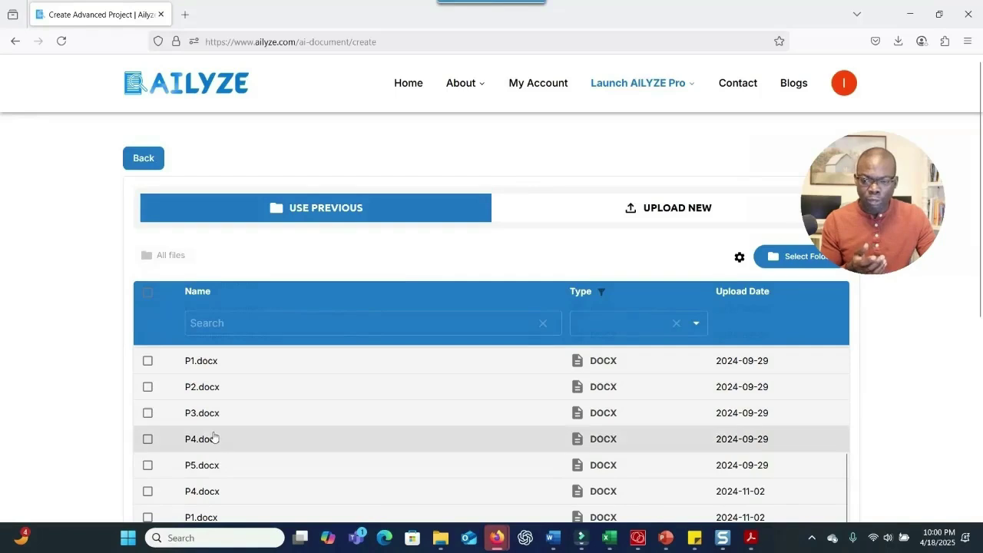
scroll(214, 436, down, 1)
click(148, 345)
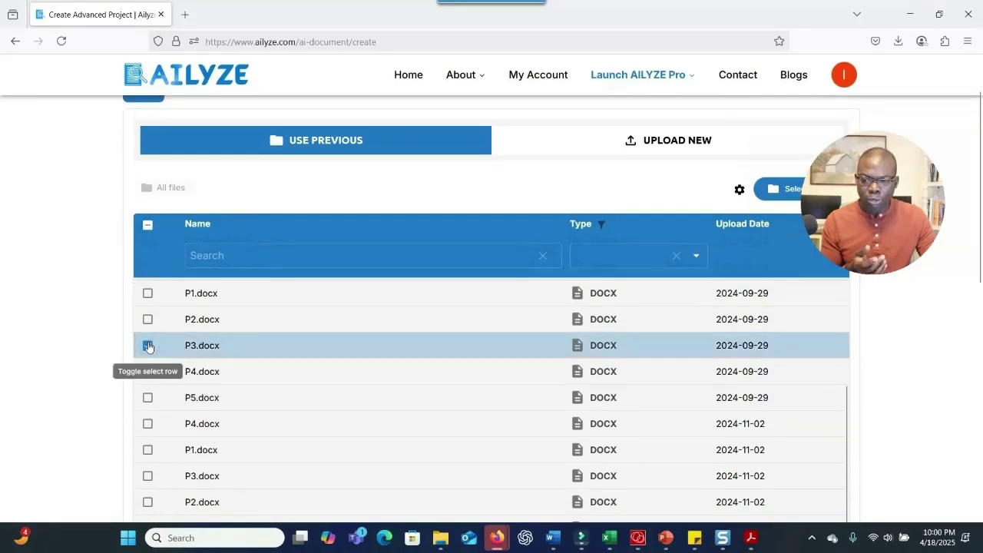
click(148, 319)
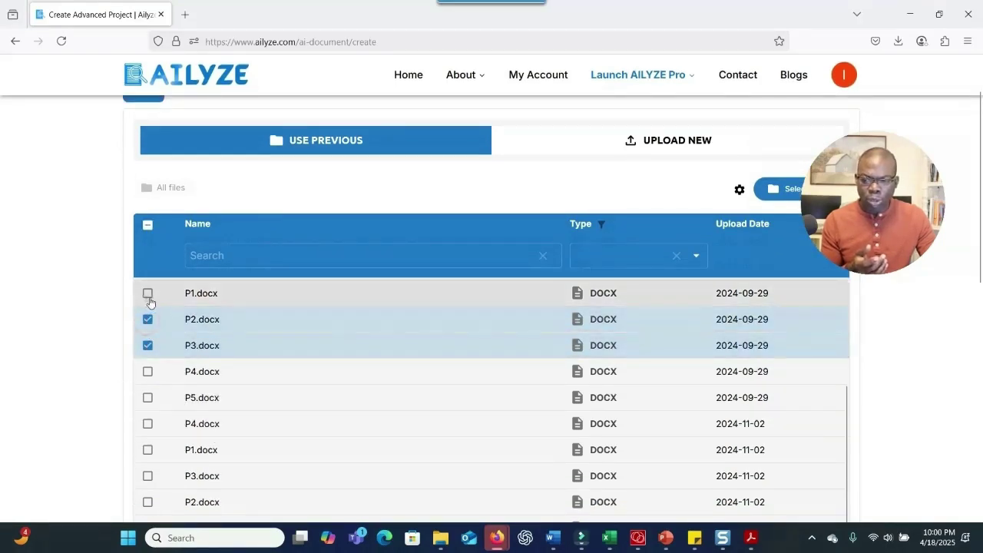
click(147, 293)
- Set the translation from English into German
scroll(372, 351, down, 7)
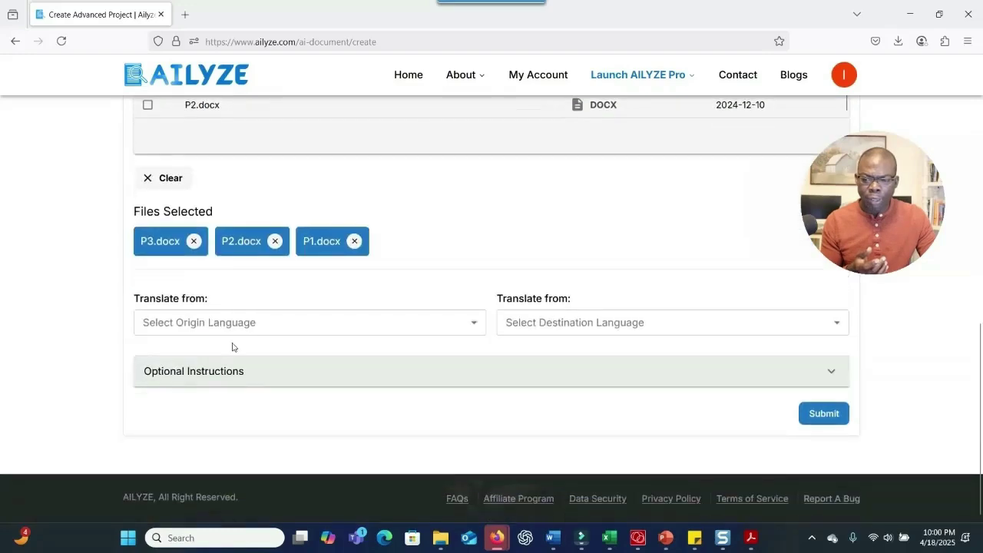
click(253, 332)
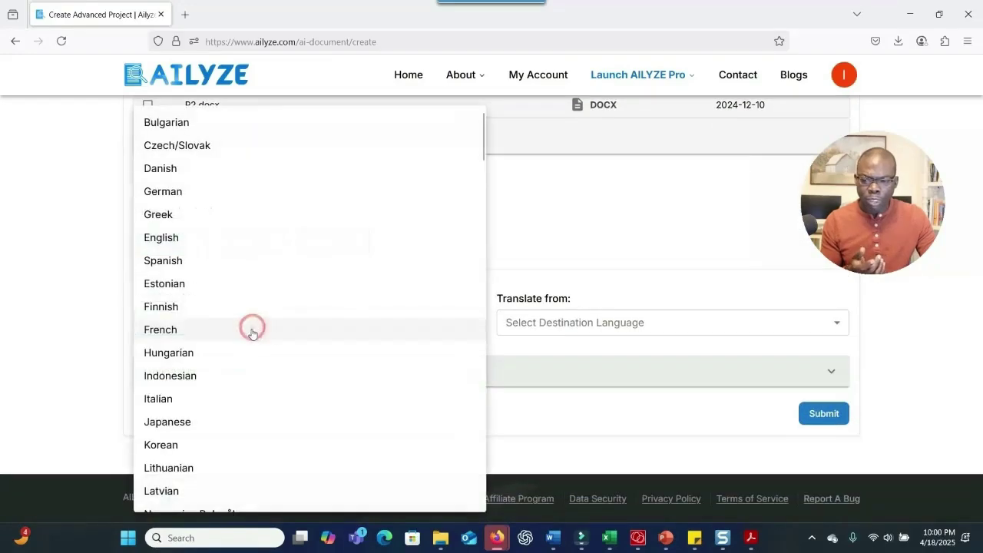
click(186, 242)
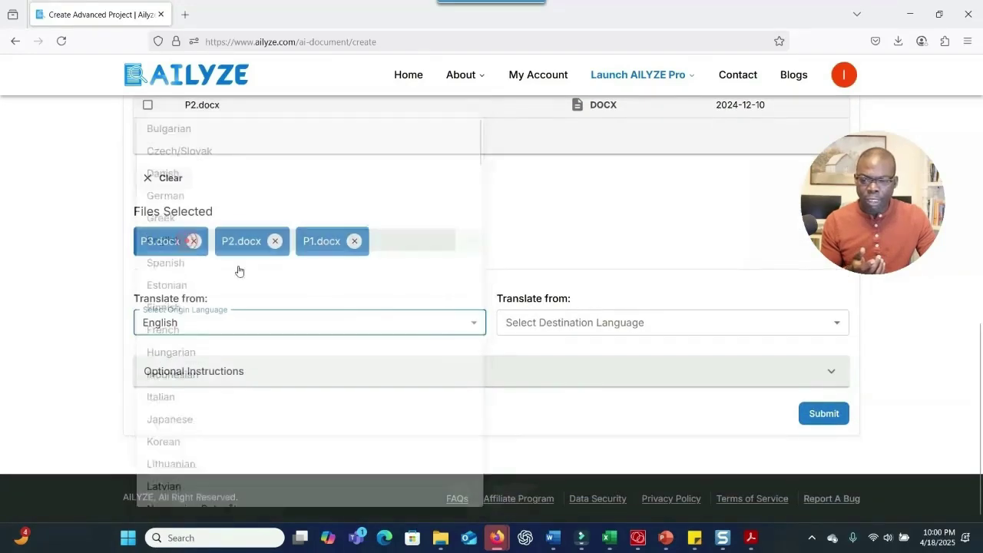
click(530, 331)
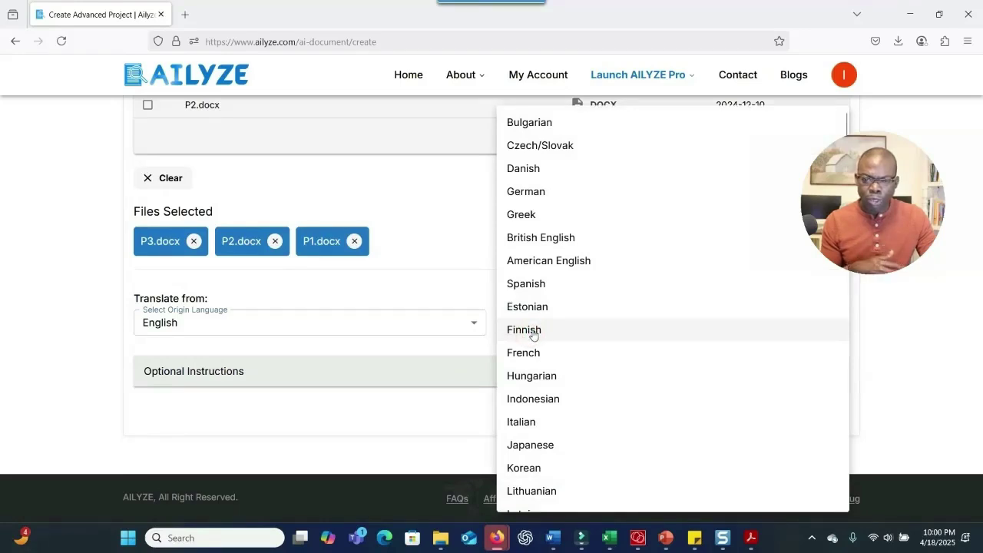
click(515, 194)
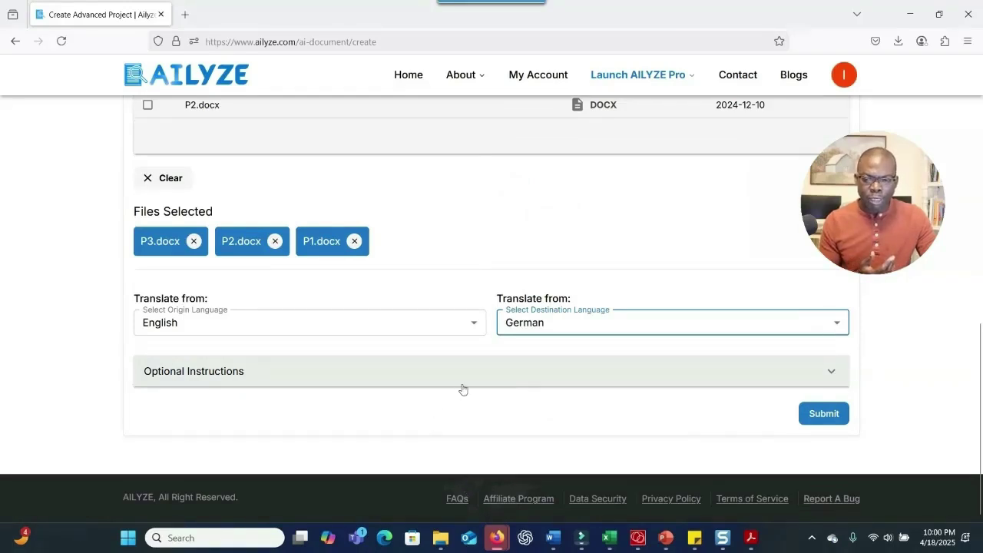
scroll(463, 389, up, 6)
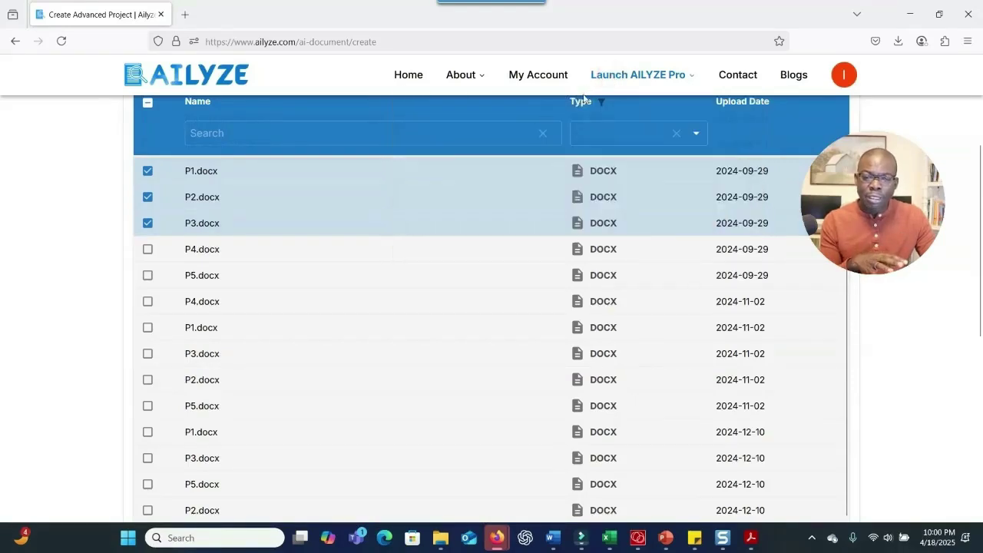
mouse_move(602, 89)
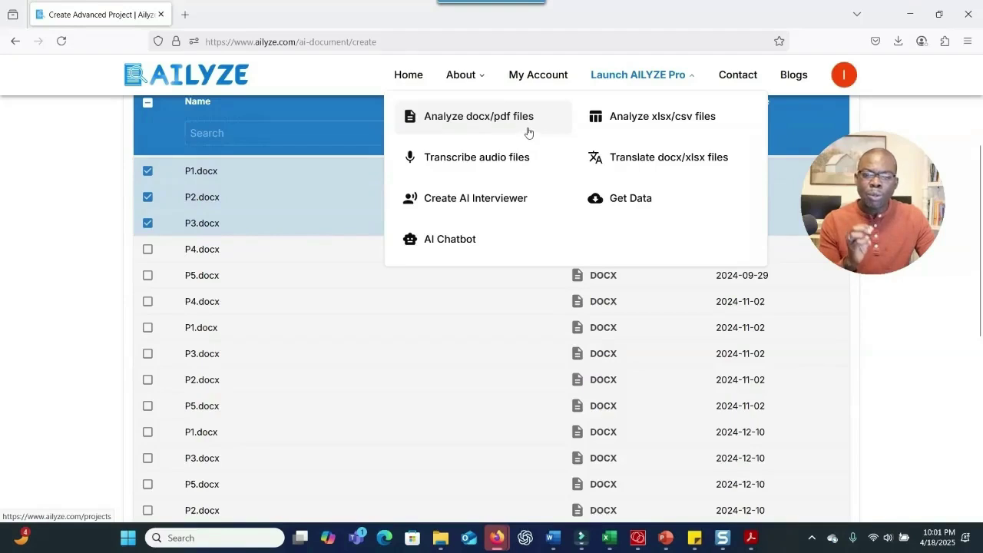
- Open the Get Data website-extraction tool and click into its URL box
click(638, 201)
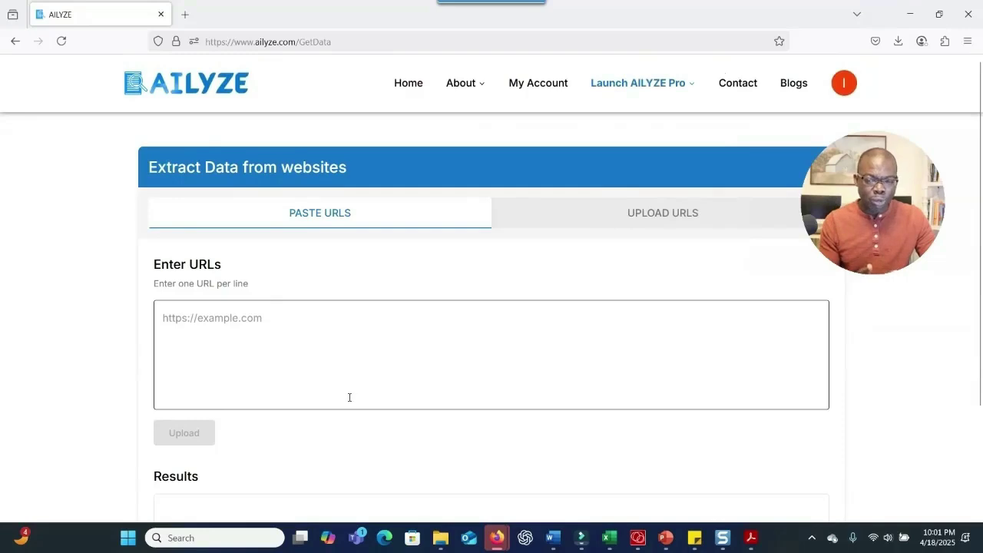
click(170, 321)
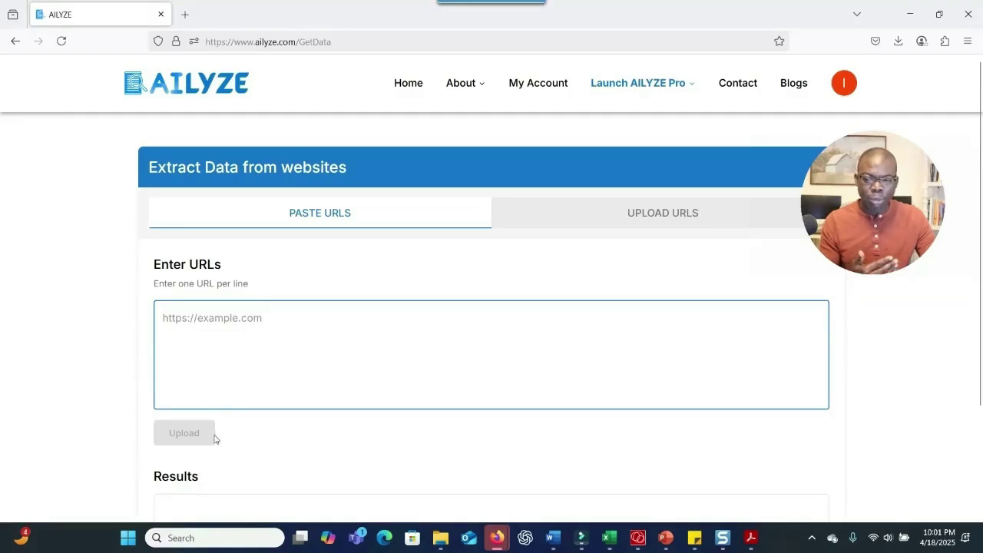
scroll(222, 433, down, 3)
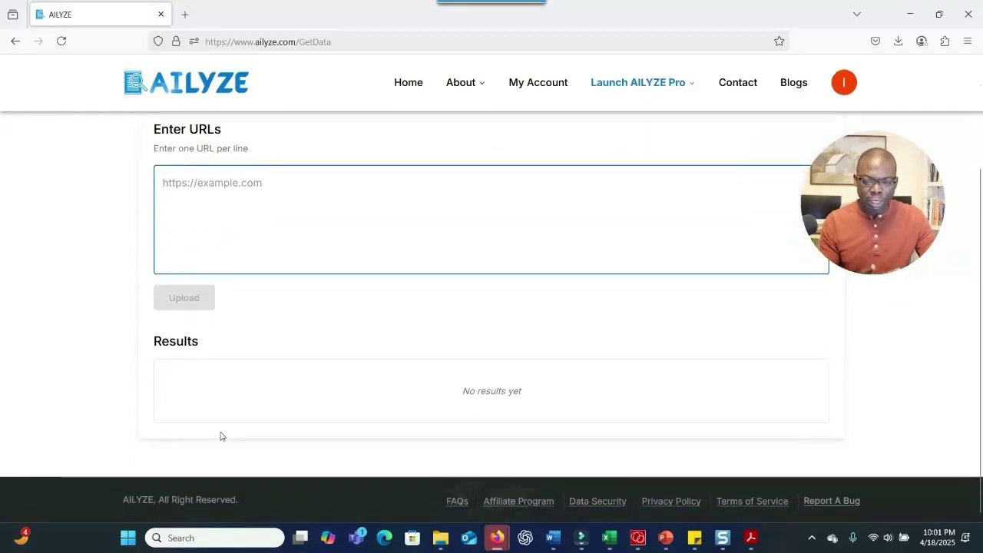
scroll(224, 432, up, 2)
mouse_move(642, 75)
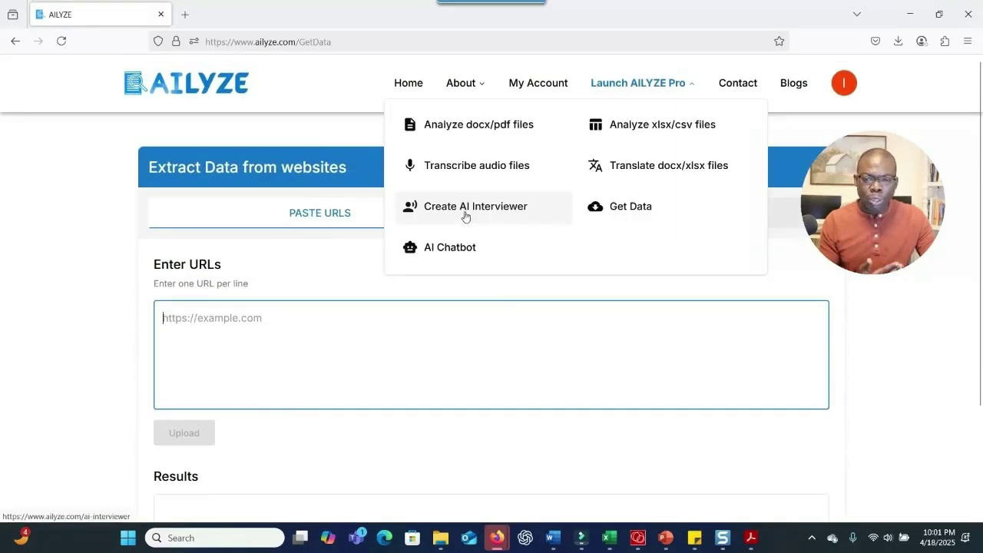
click(478, 209)
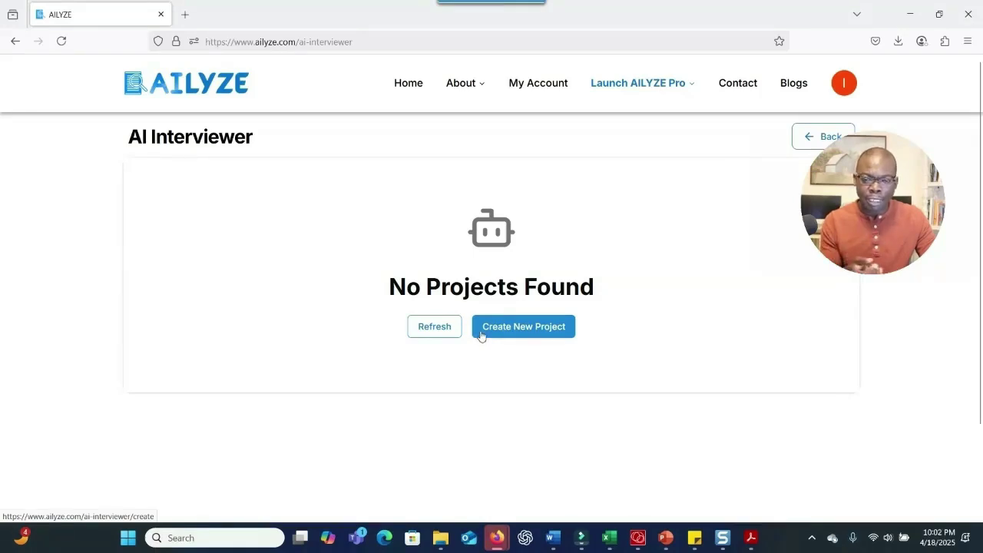
- Scroll through the empty AI Interviewer page, then open the Data Security page
scroll(483, 336, down, 3)
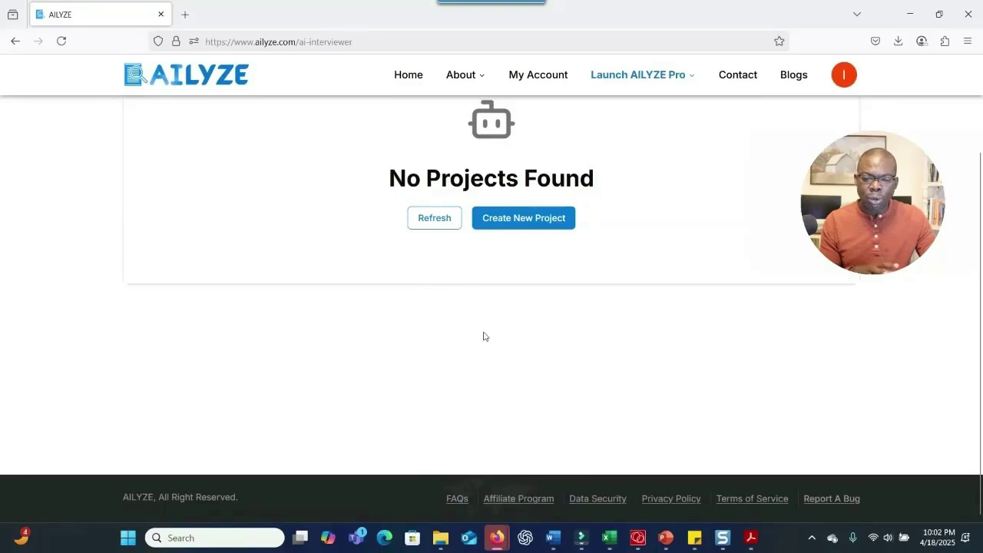
scroll(484, 337, up, 1)
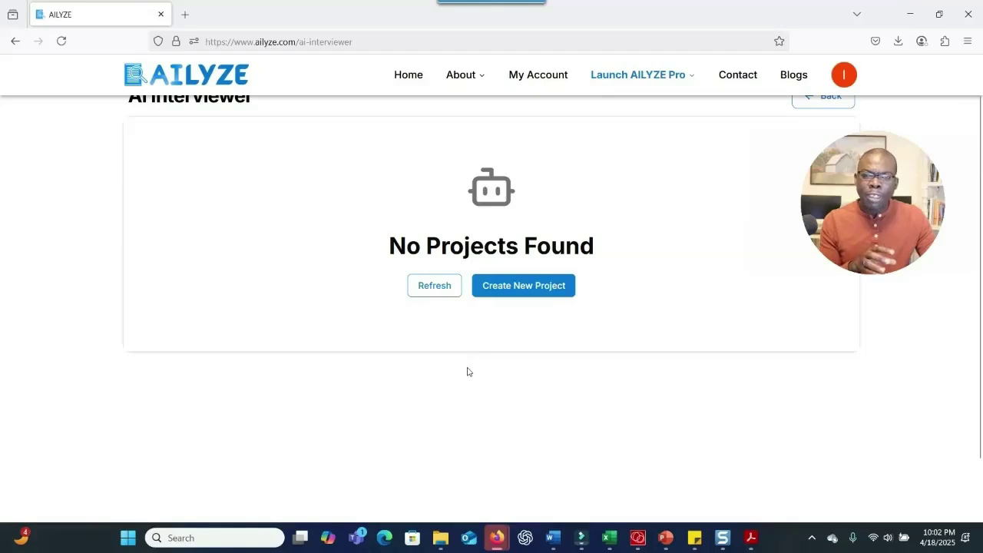
scroll(468, 371, down, 1)
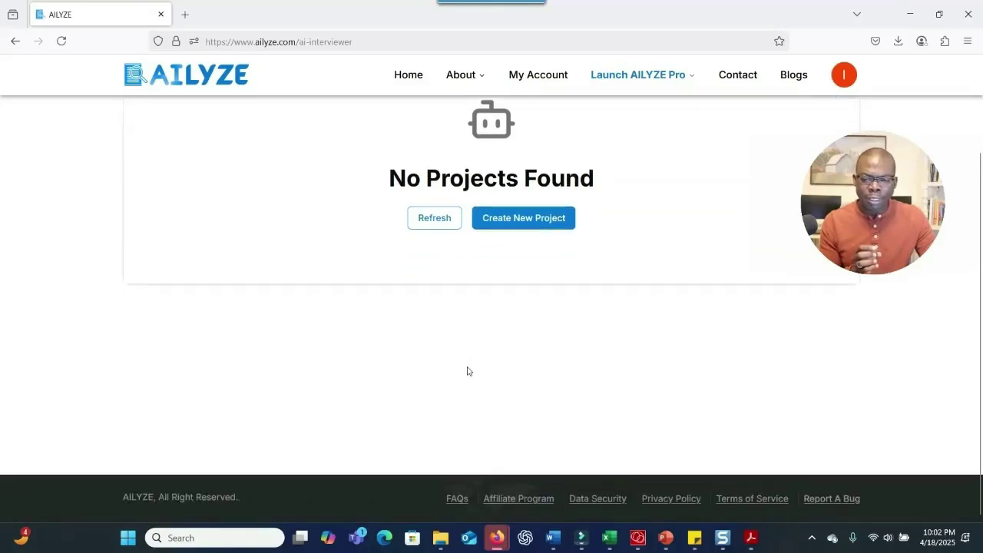
click(594, 501)
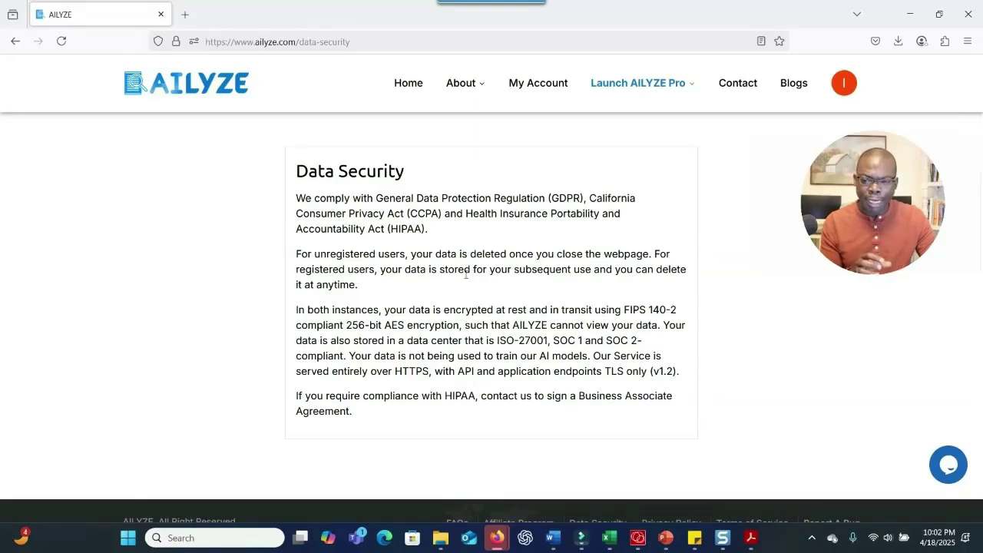
- On the Data Security page, select the opening GDPR, CCPA and HIPAA compliance text
scroll(466, 274, down, 1)
drag(305, 173, 434, 233)
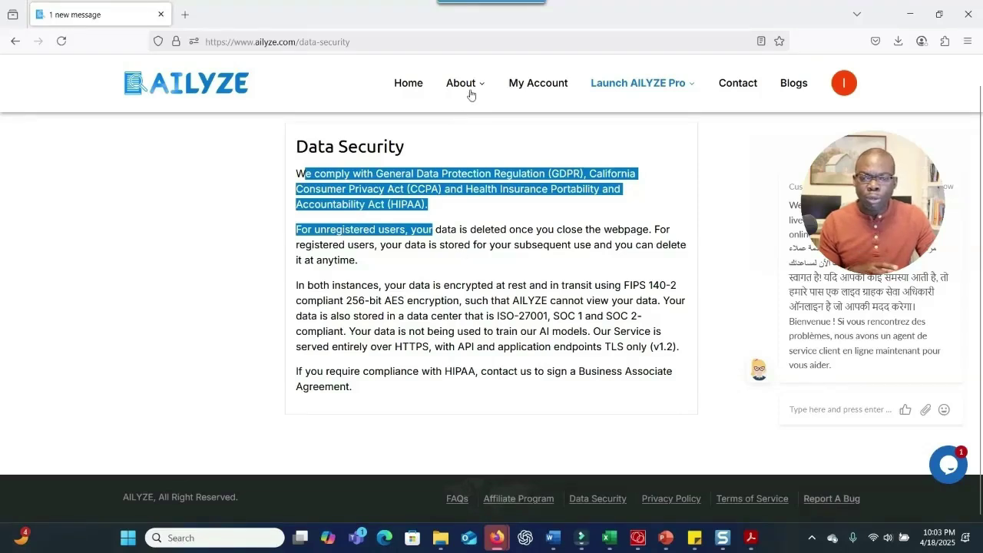
mouse_move(470, 92)
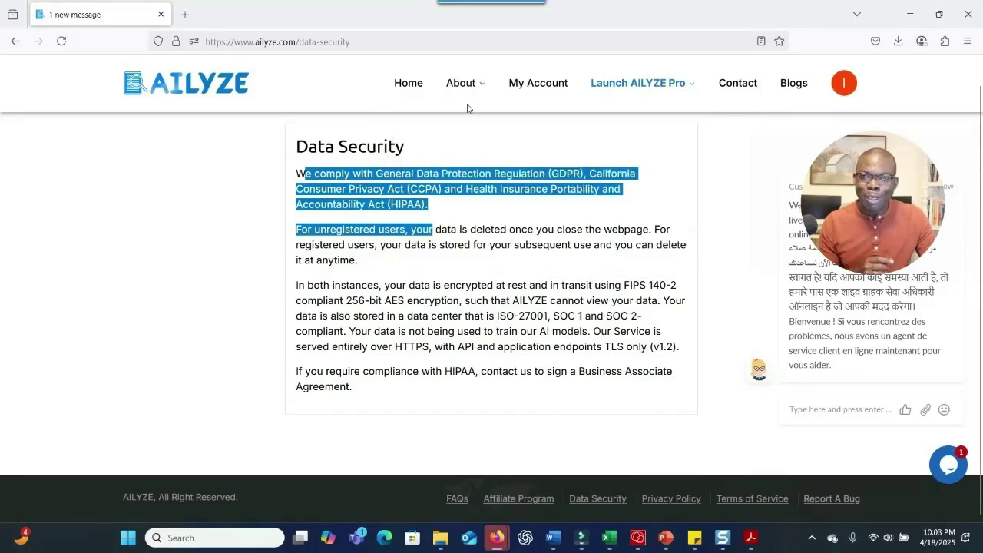